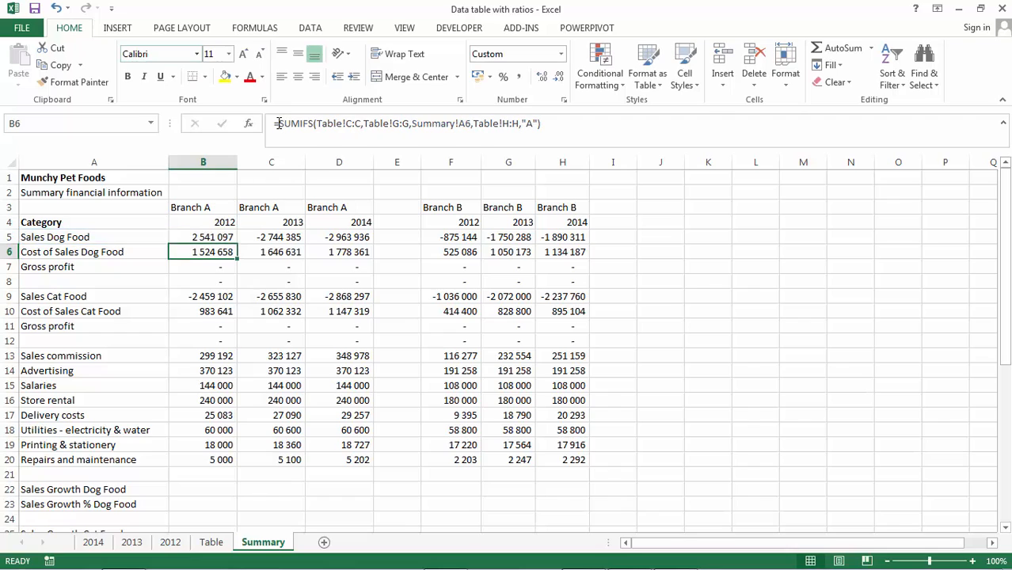
- Remove the leading minus from the Sales Dog Food formulas in C5 and D5
key(Up)
key(Right)
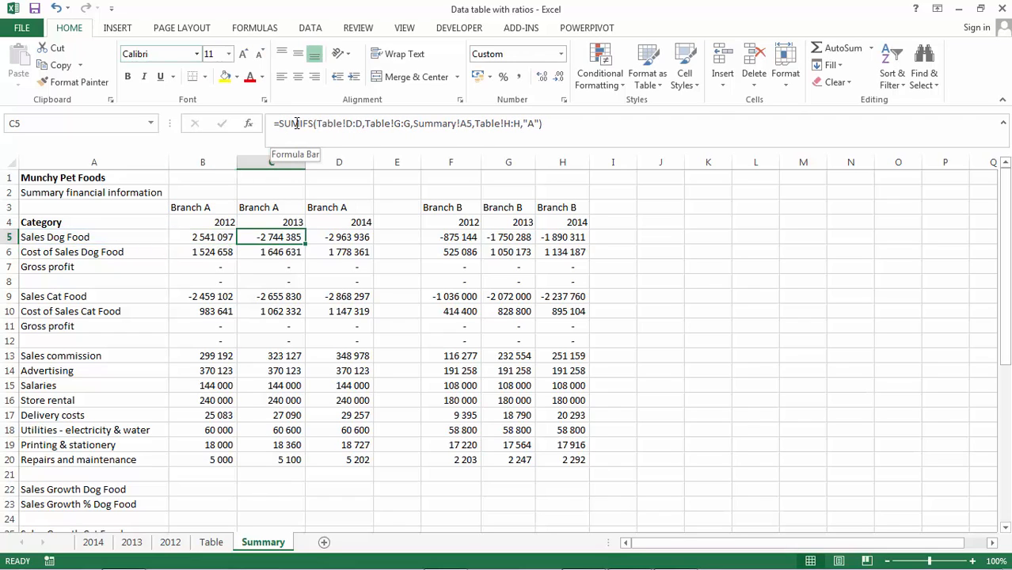
click(280, 125)
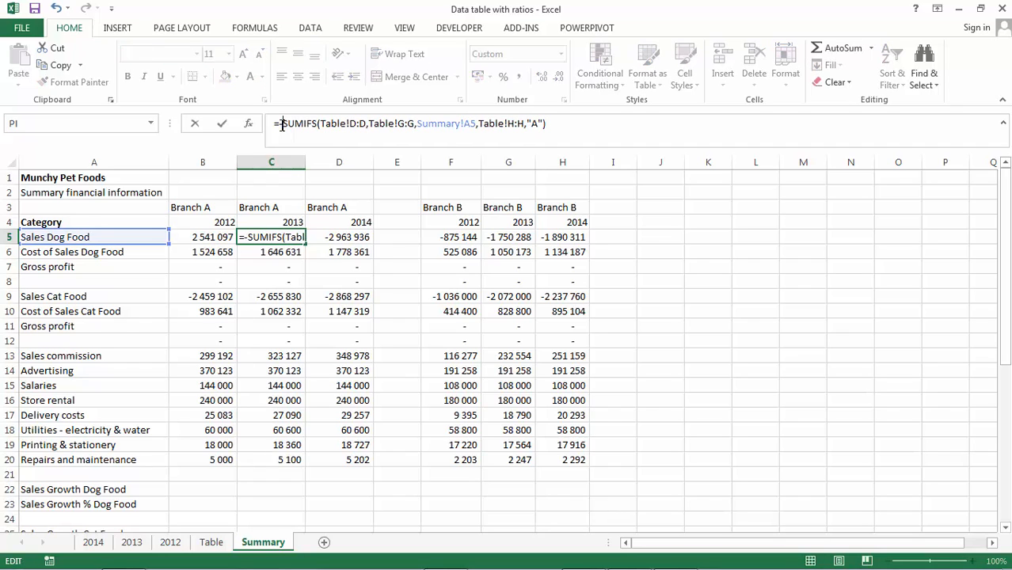
key(Return)
key(Up)
key(Right)
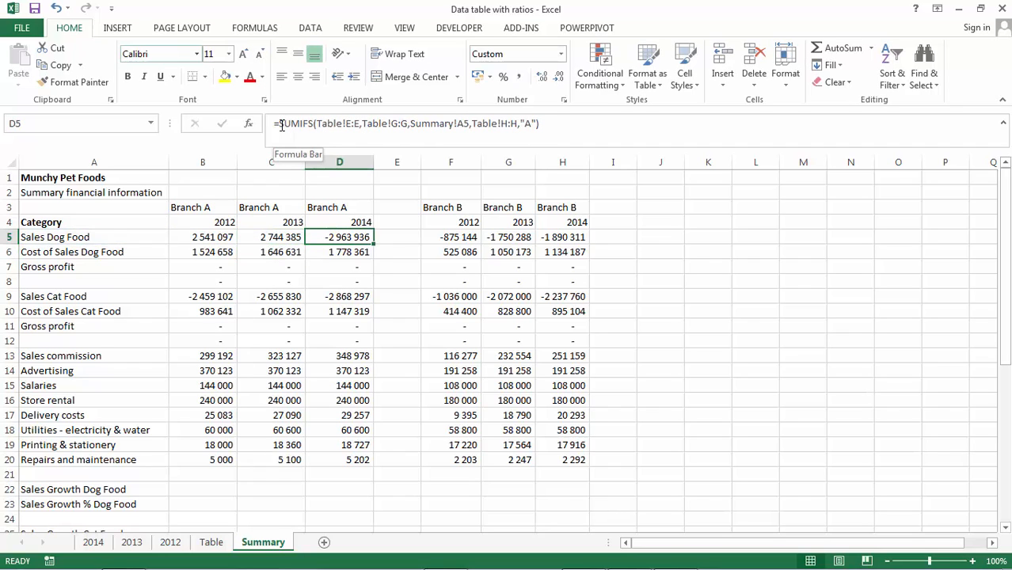
click(281, 125)
key(Return)
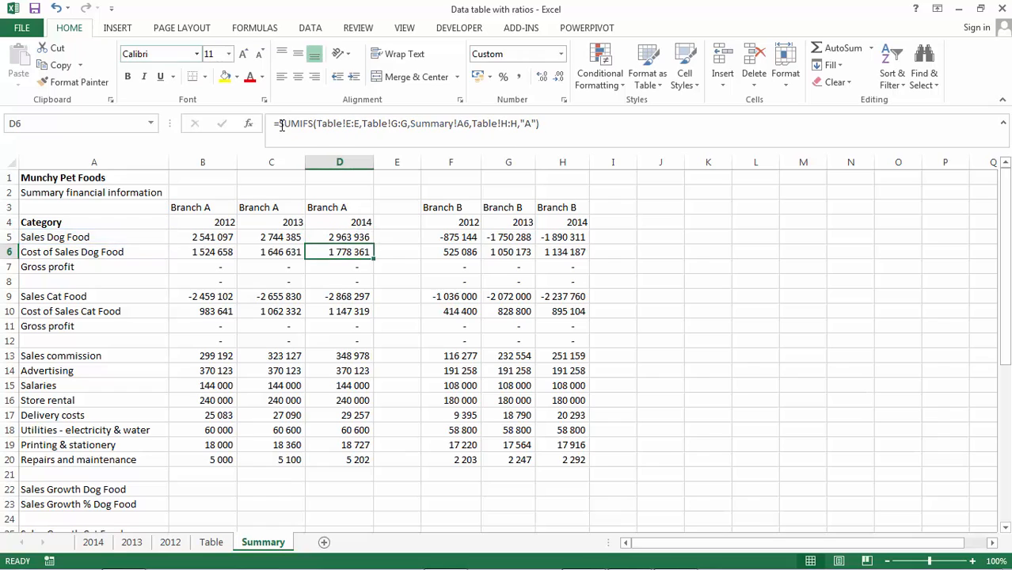
- Remove the leading minus from the Branch B Sales Dog Food formulas in F5, G5 and H5
key(Up)
key(Right)
key(Right)
click(281, 125)
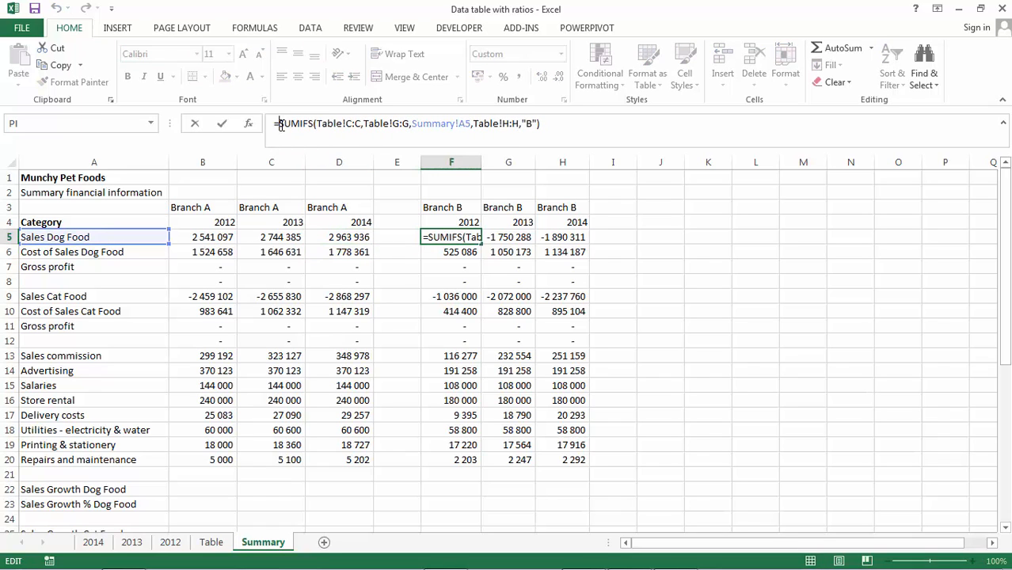
key(BackSpace)
key(Return)
key(Up)
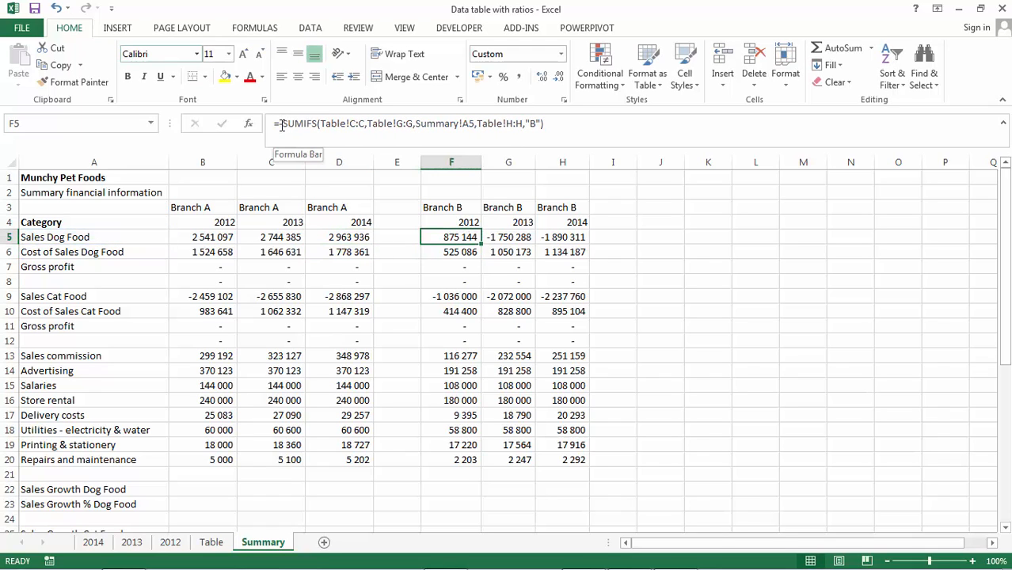
key(Right)
click(280, 125)
key(BackSpace)
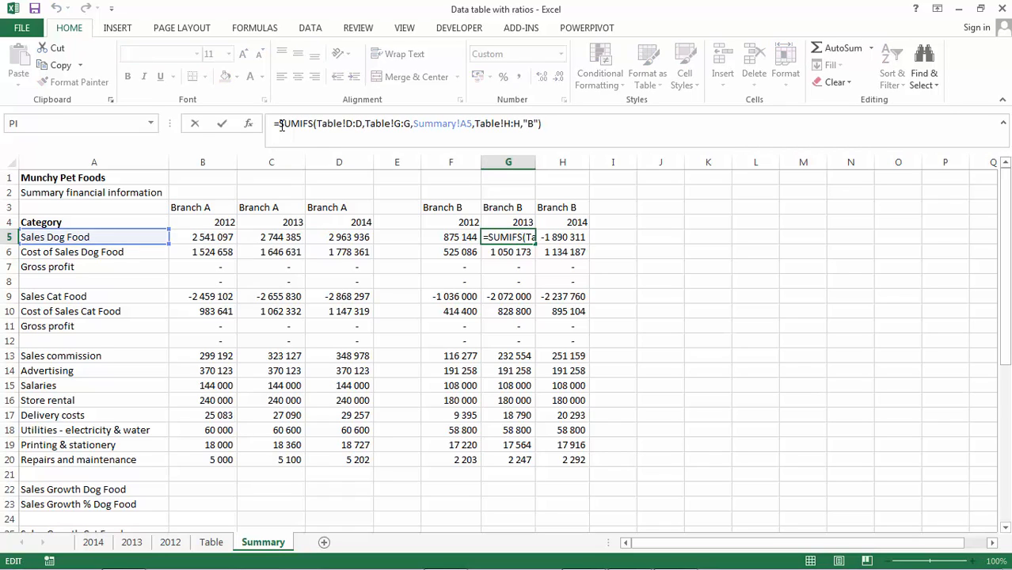
key(Return)
key(Up)
key(Right)
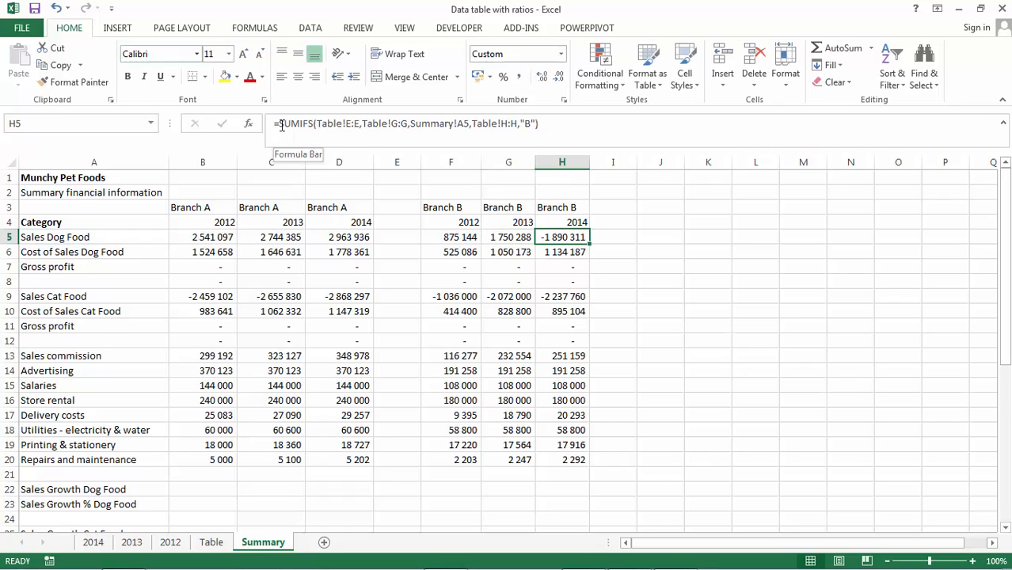
click(280, 125)
key(BackSpace)
key(Return)
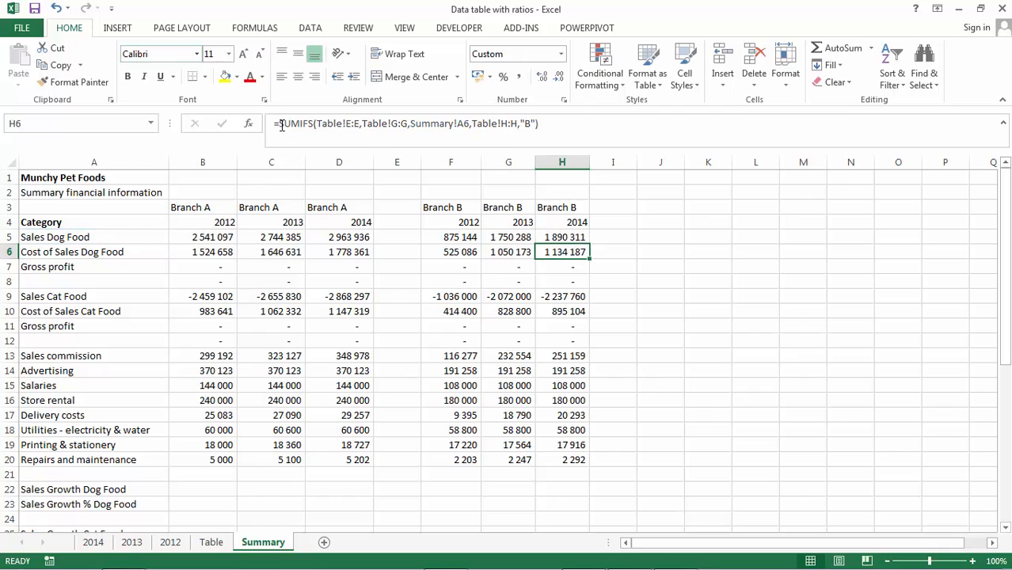
- Enter a Gross profit formula in B7 that subtracts cost of sales B6 from sales B5
key(Down)
key(Left)
key(Left)
key(Left)
key(Left)
key(Left)
key(Left)
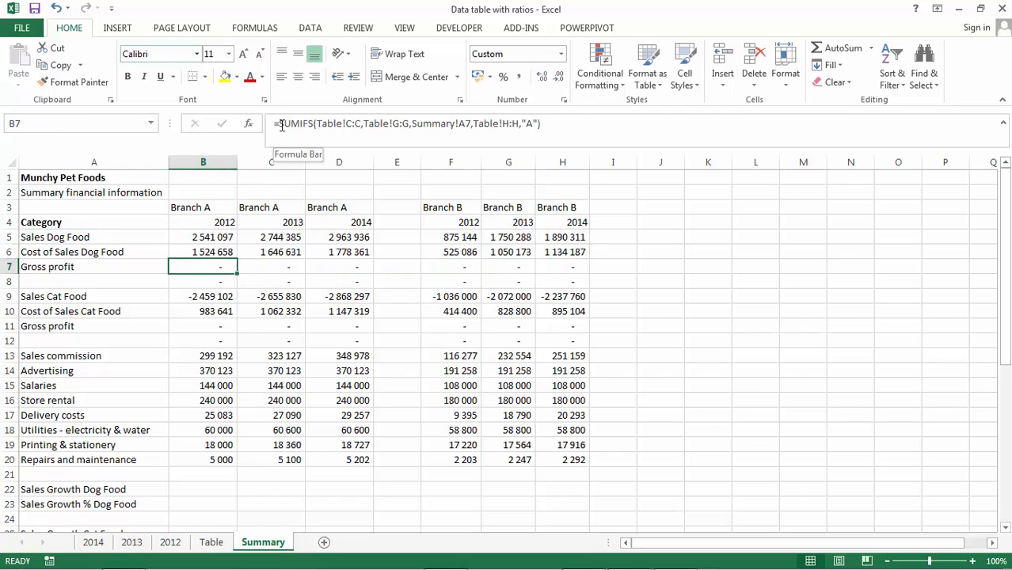
click(281, 125)
key(Escape)
text(+)
key(Up)
key(Up)
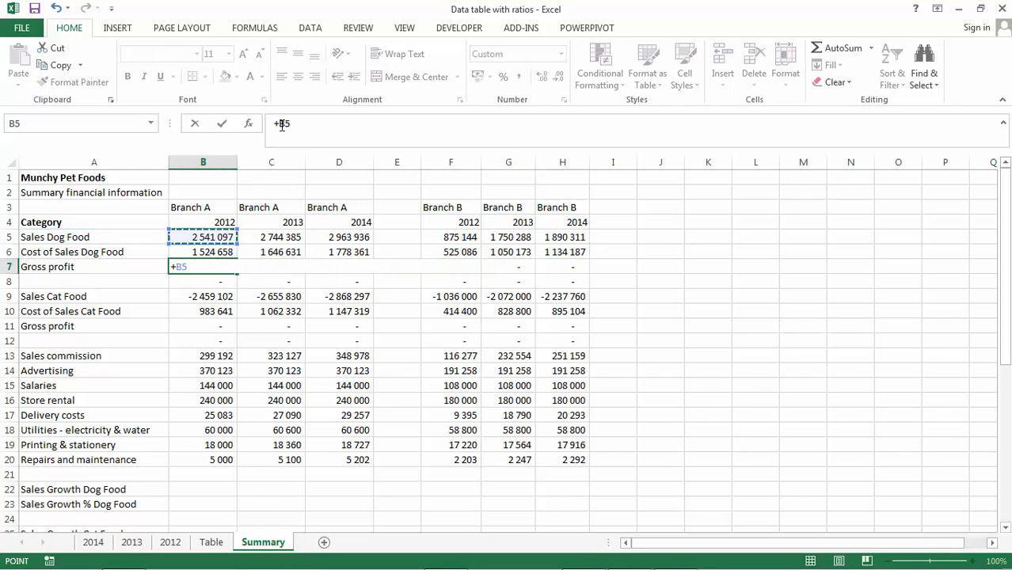
text(-)
key(Up)
key(Return)
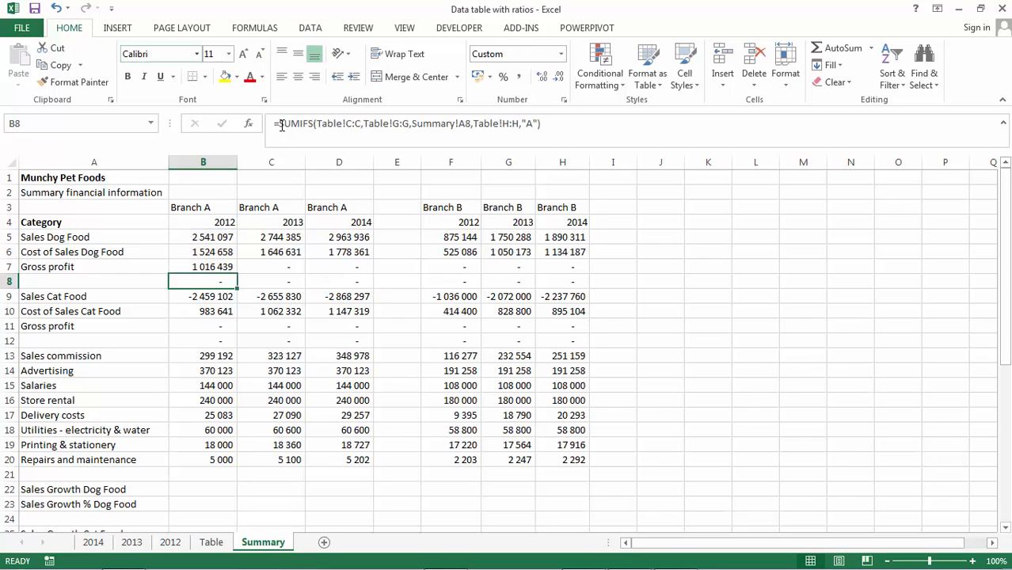
- Apply a top and double bottom border to the gross profit cell B7
key(Up)
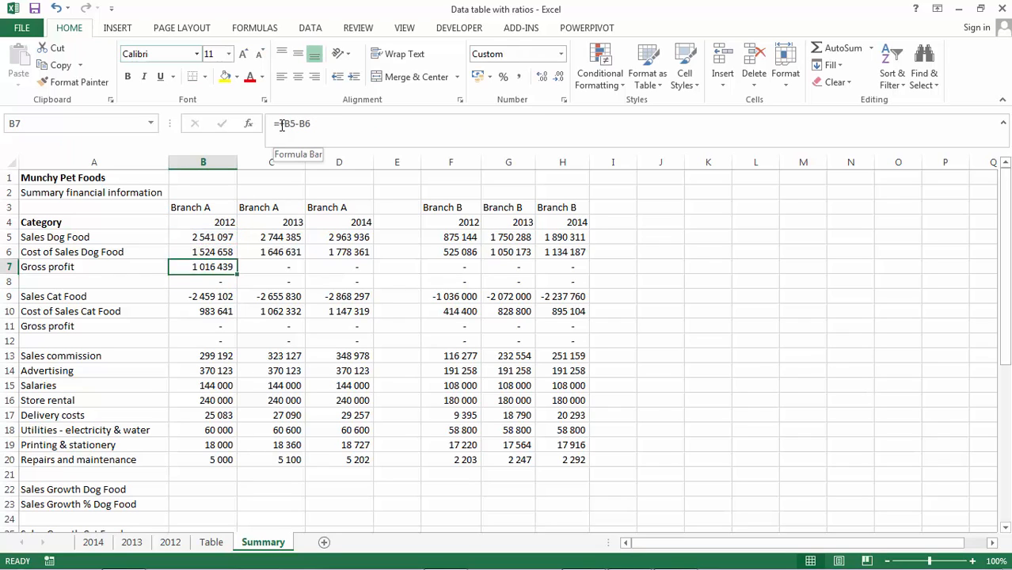
click(205, 77)
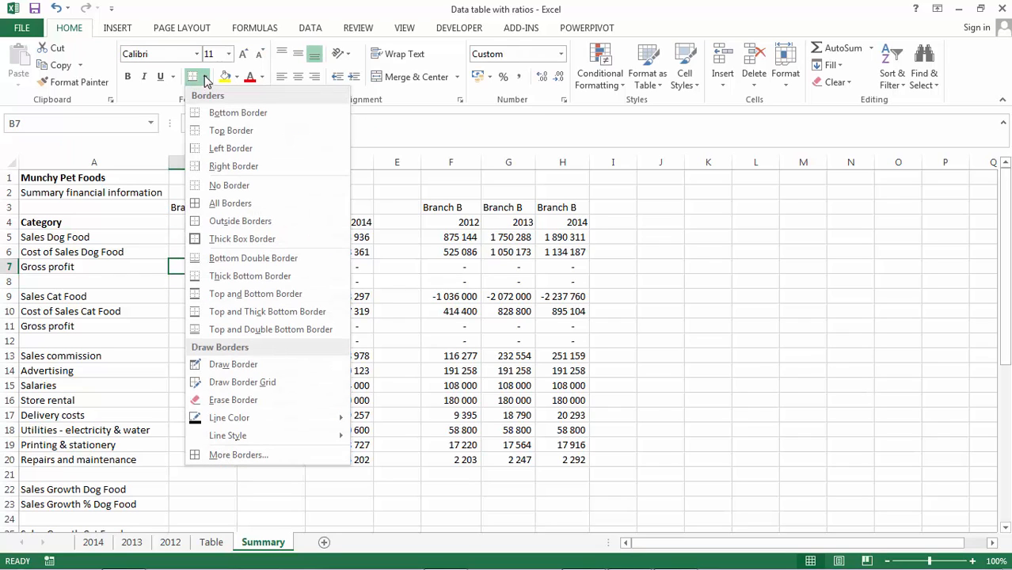
click(217, 329)
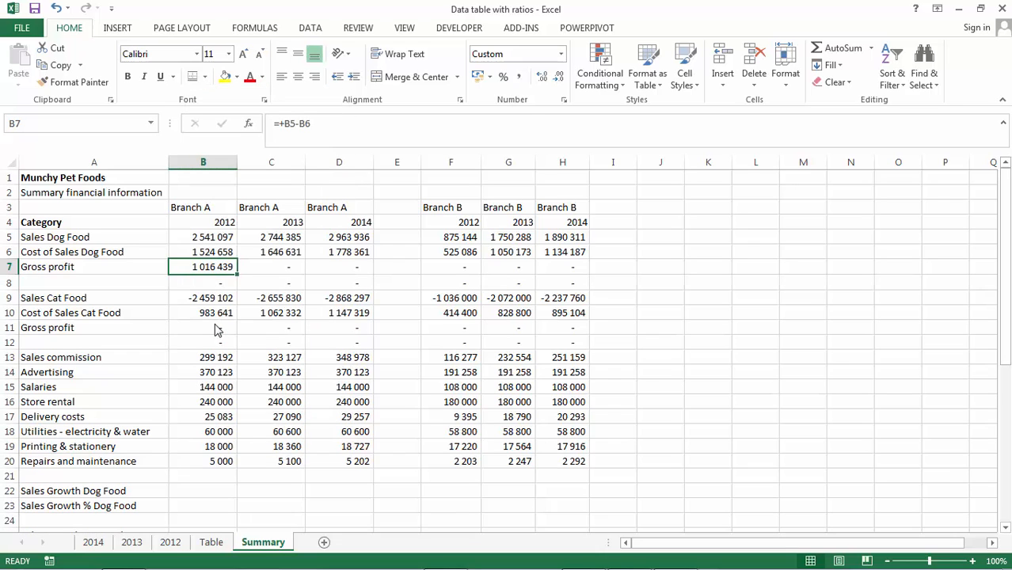
- Copy B7's border formatting onto C7:D7 with the Format Painter
key(Down)
key(Up)
click(79, 82)
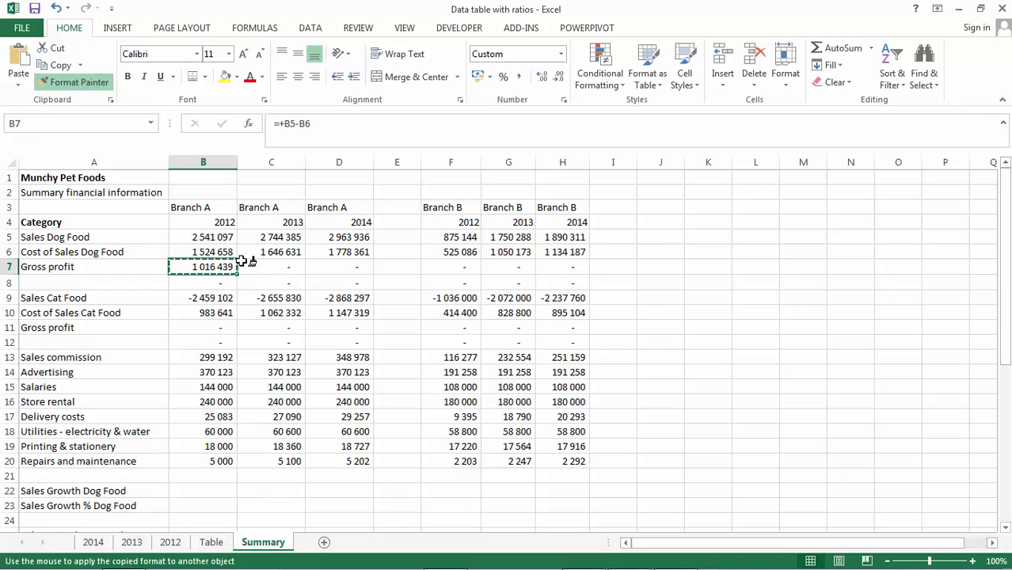
drag(236, 266, 332, 264)
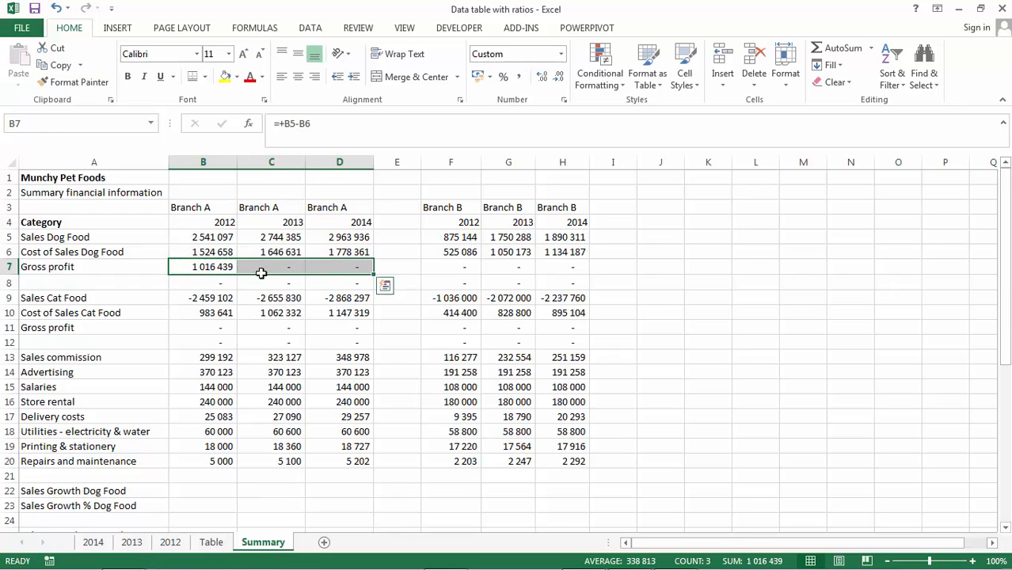
- Copy the gross profit formula from B7 into C7:D7
click(227, 268)
key(ctrl+c)
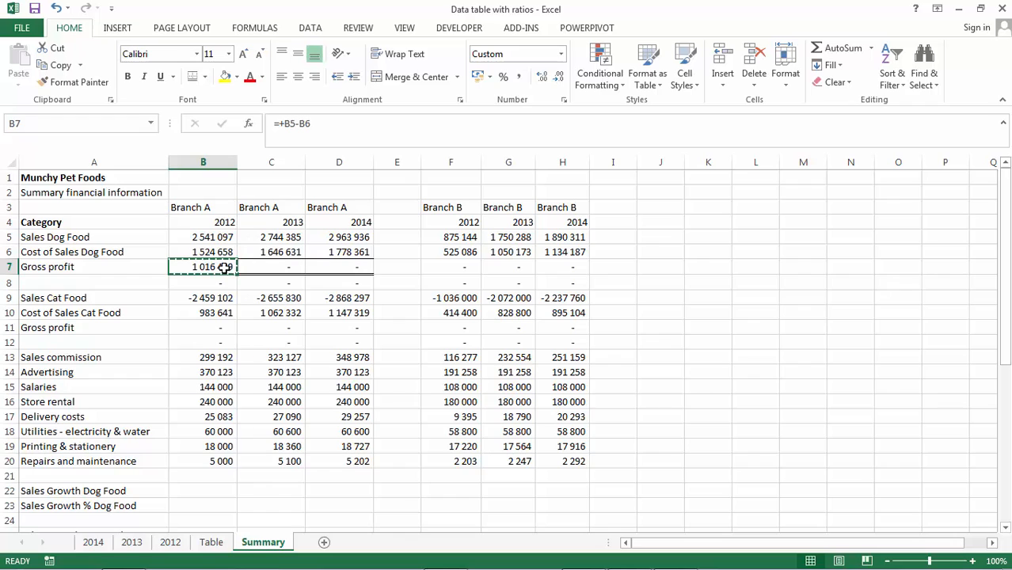
key(shift+Right)
- Copy the Branch A gross profit cells into F7:H7 for Branch B
key(shift+Right)
key(shift+Right)
key(shift+Left)
key(Return)
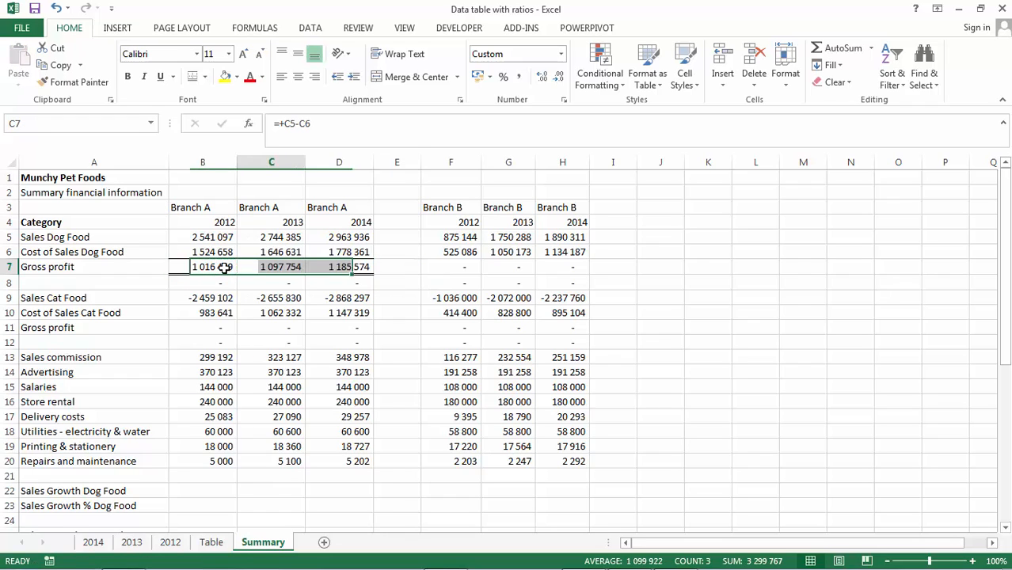
key(Right)
key(ctrl+c)
key(Right)
key(Right)
key(shift+Right)
key(shift+Right)
key(shift+Right)
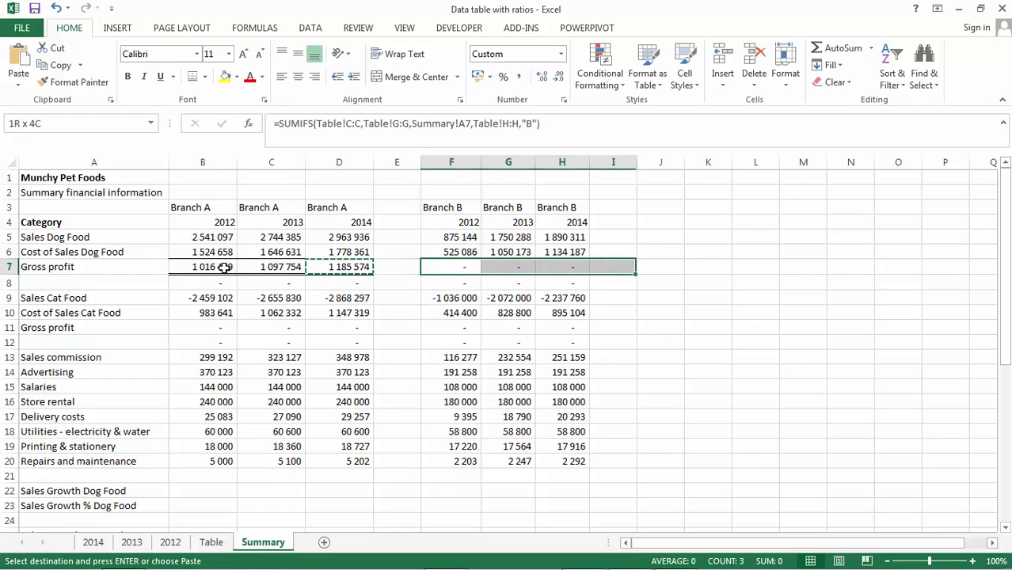
key(shift+Left)
key(Return)
- Remove the leading minus from the Sales Cat Food formulas in B9, C9 and D9
key(Down)
key(Down)
key(Down)
key(Left)
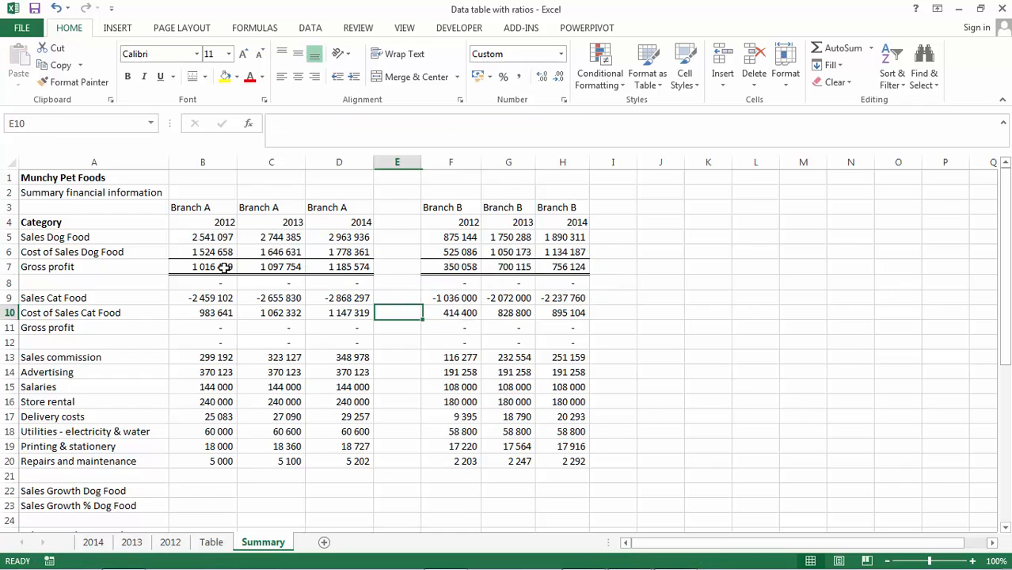
key(Left)
key(Left)
key(Left)
key(Up)
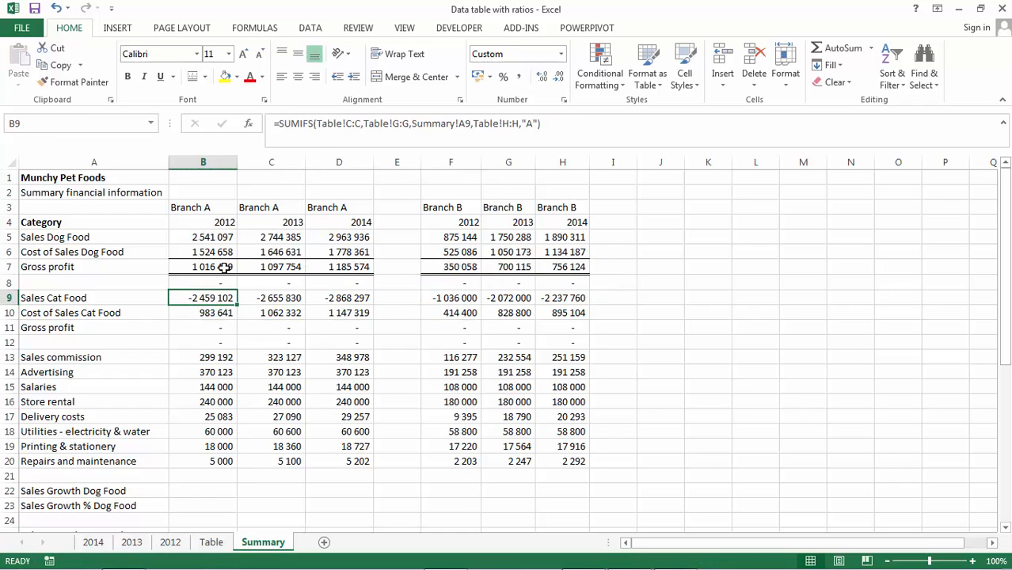
click(280, 122)
key(Return)
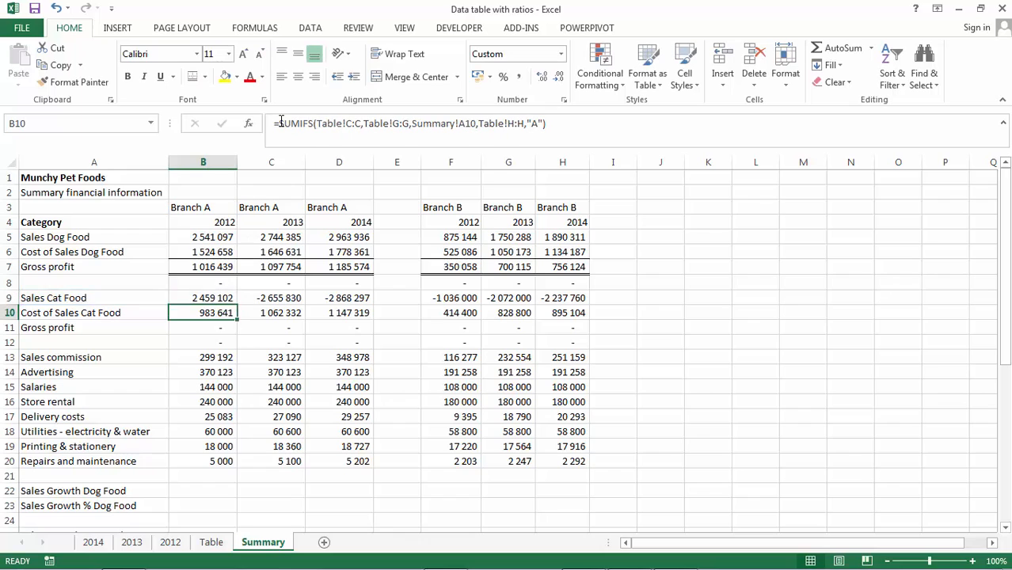
key(Up)
key(Right)
click(280, 123)
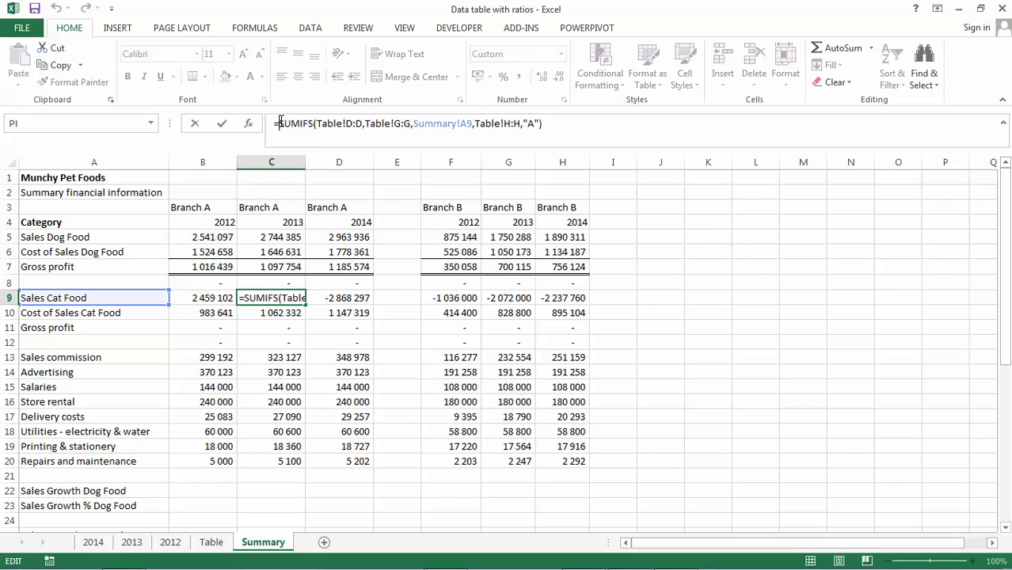
key(Return)
key(Up)
key(Right)
click(280, 123)
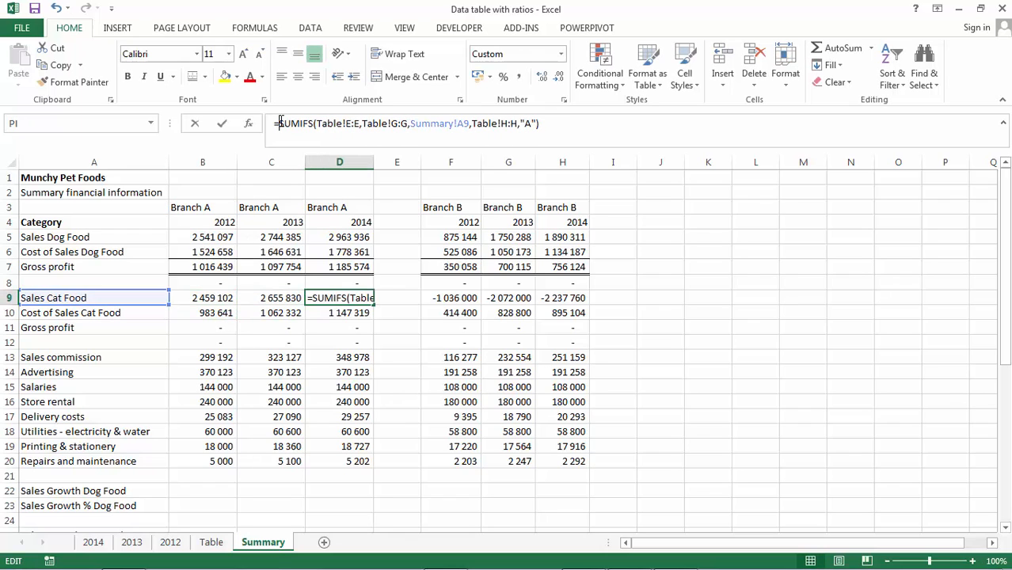
key(Delete)
key(Return)
- Remove the leading minus from the Sales Cat Food formulas in F9 and G9
key(Up)
key(Right)
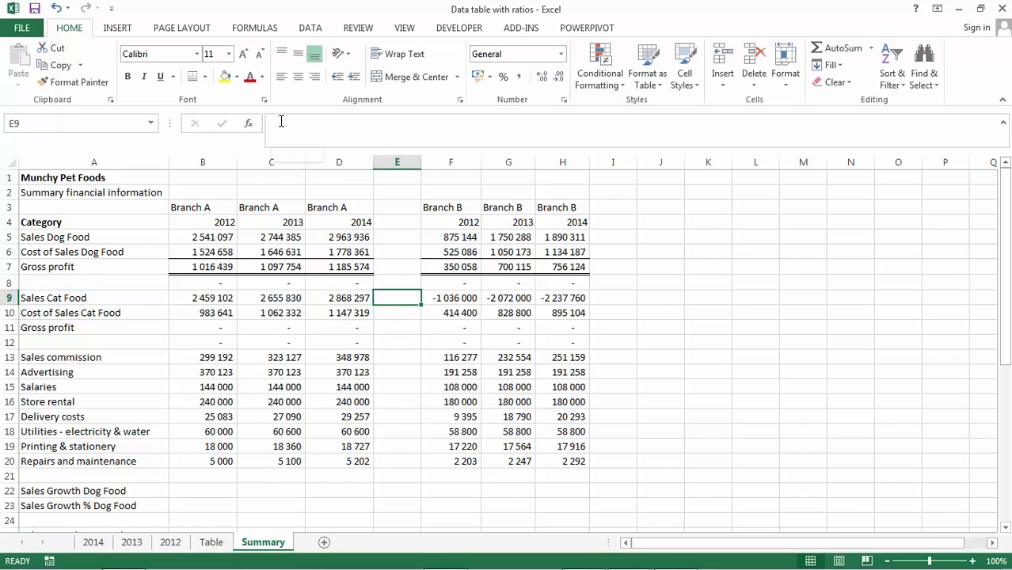
key(Right)
click(280, 122)
key(Return)
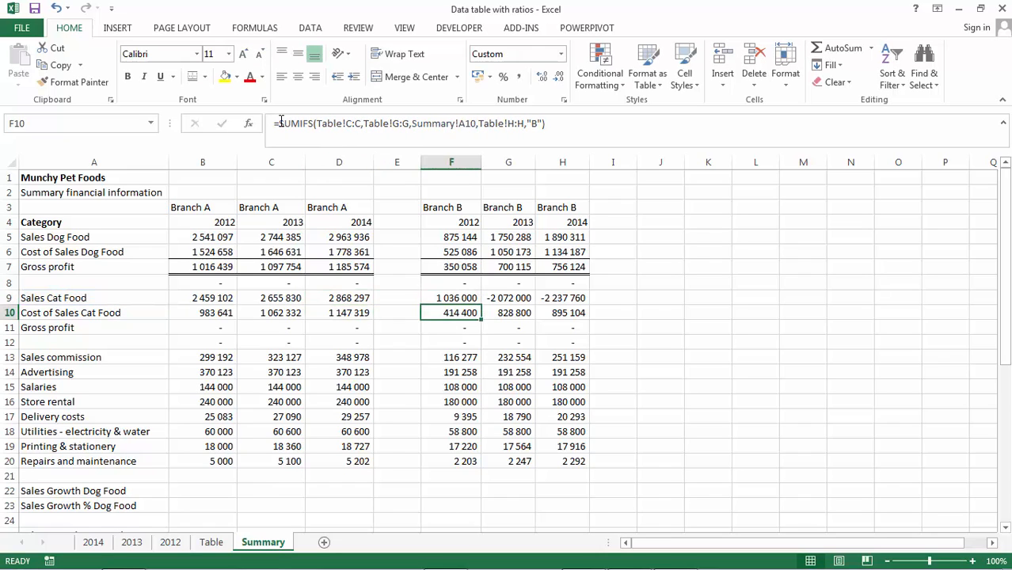
key(Up)
key(Right)
click(280, 123)
key(Delete)
key(BackSpace)
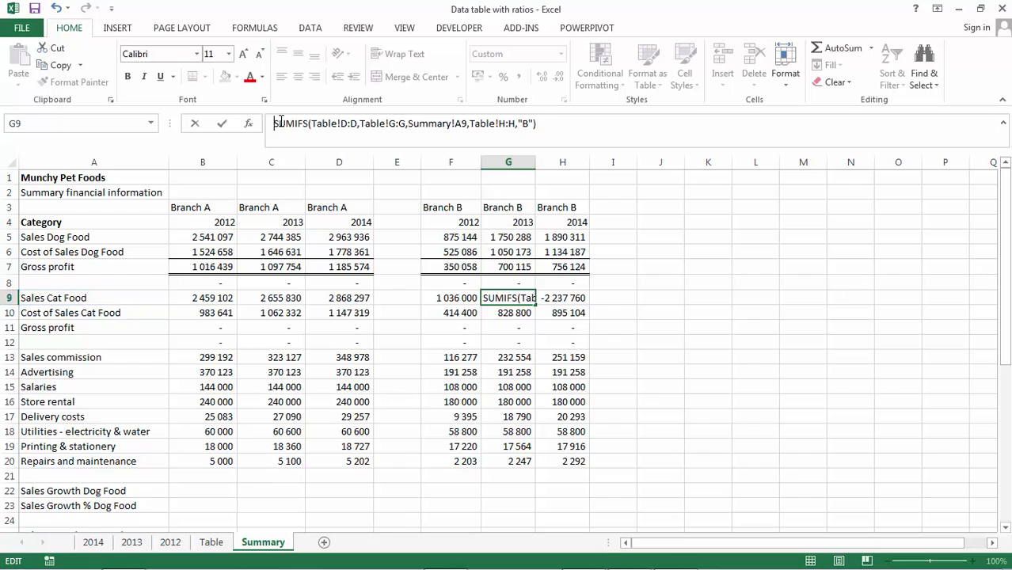
key(Return)
- Restore the equals sign at the start of G9's formula and remove the leading minus from H9's formula
key(Up)
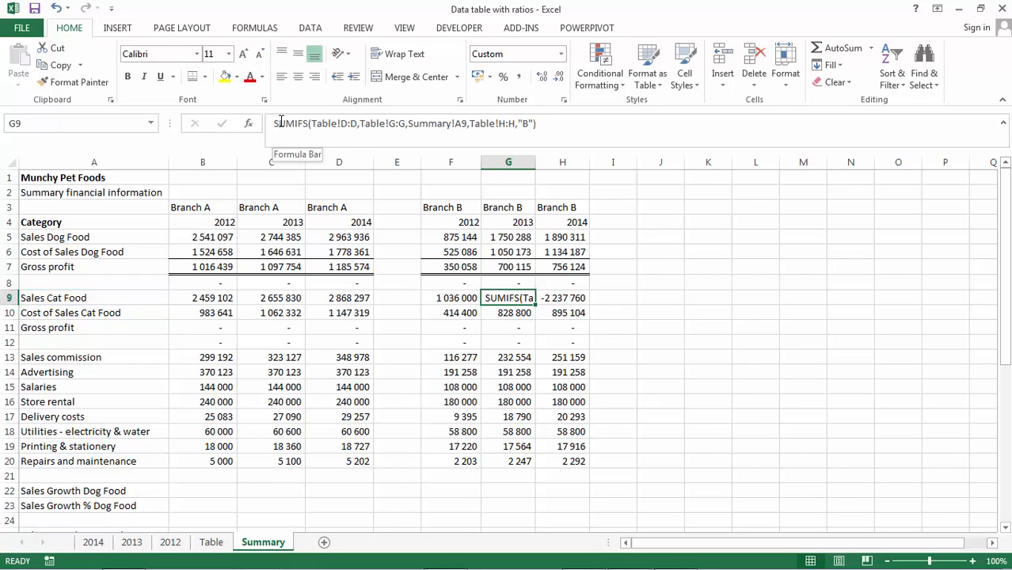
click(273, 124)
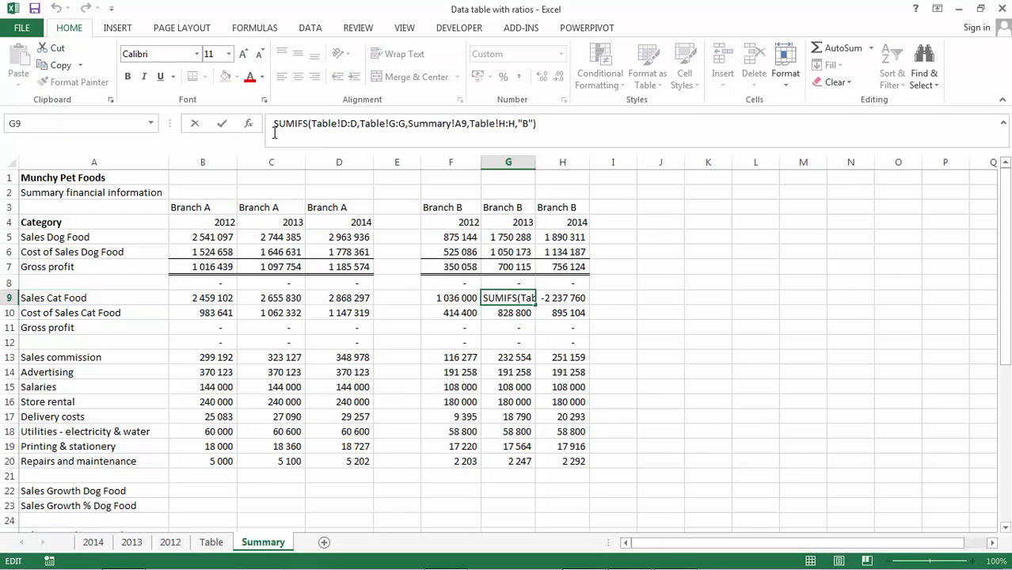
text(=)
key(Return)
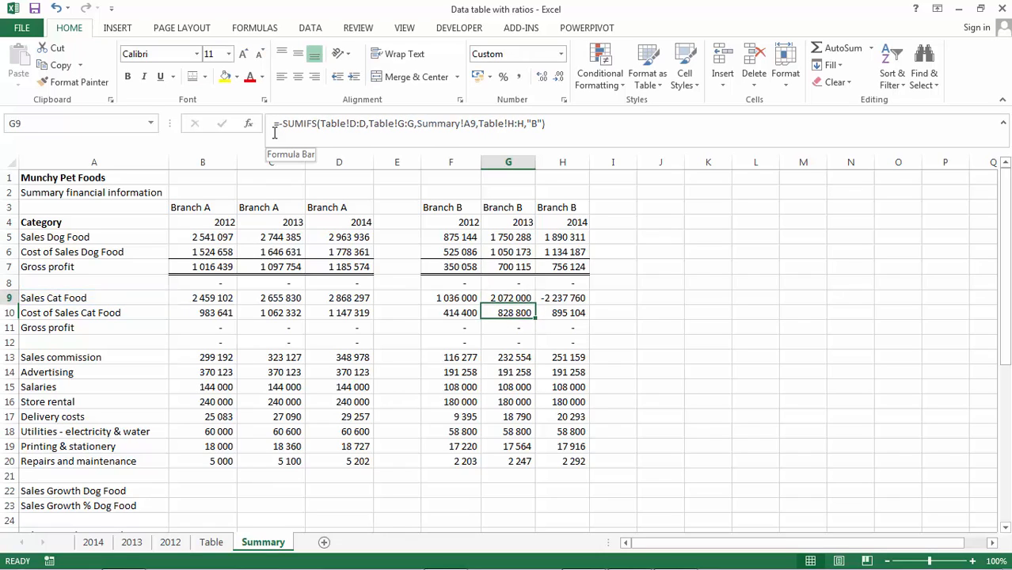
key(Right)
click(281, 124)
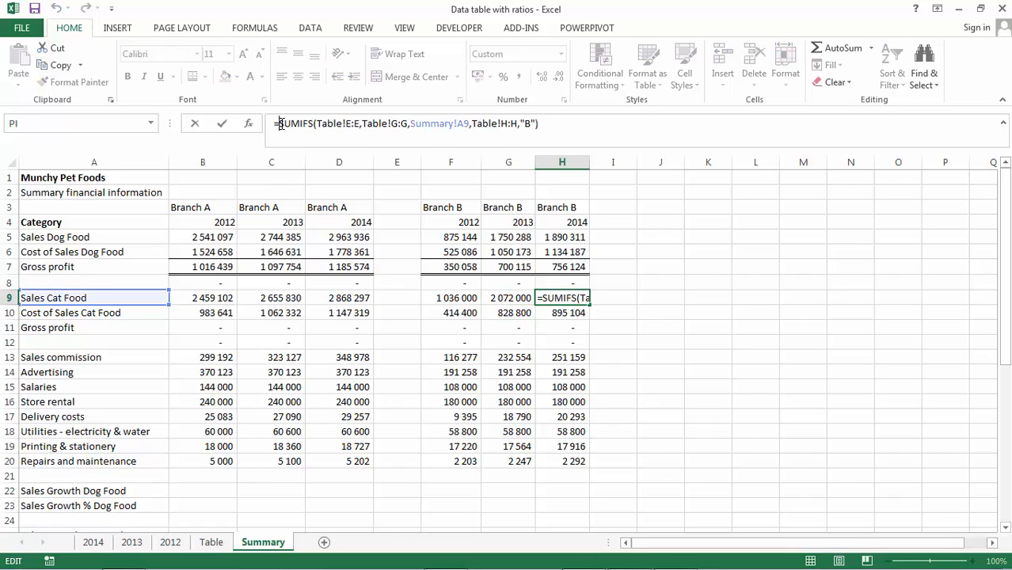
key(Return)
- Copy the gross profit formula from B7 into B11 for Sales Cat Food
key(Down)
key(Left)
key(Left)
key(Left)
key(Left)
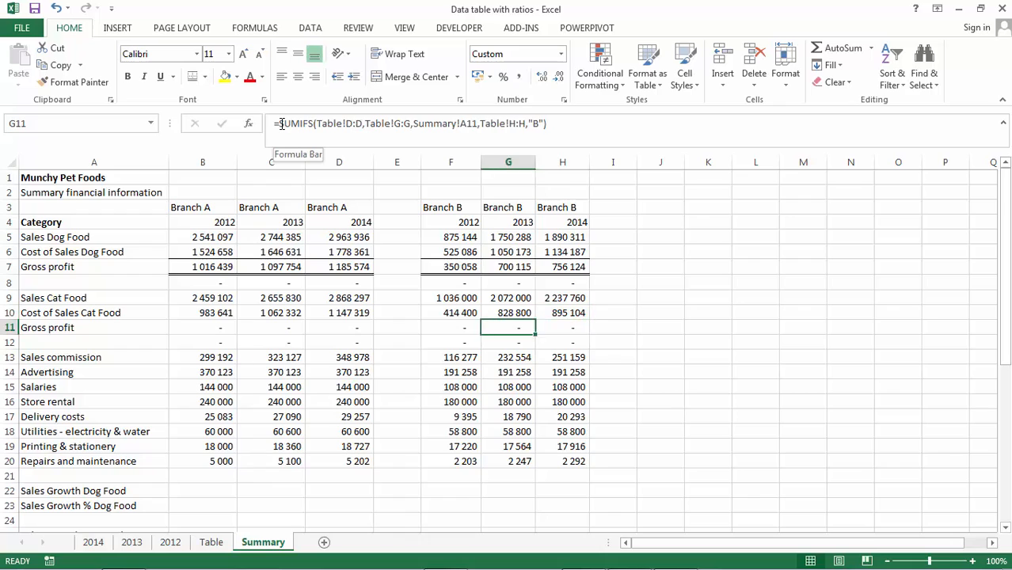
key(Left)
key(Left)
key(Left)
key(Up)
key(Up)
key(Up)
key(Up)
key(Right)
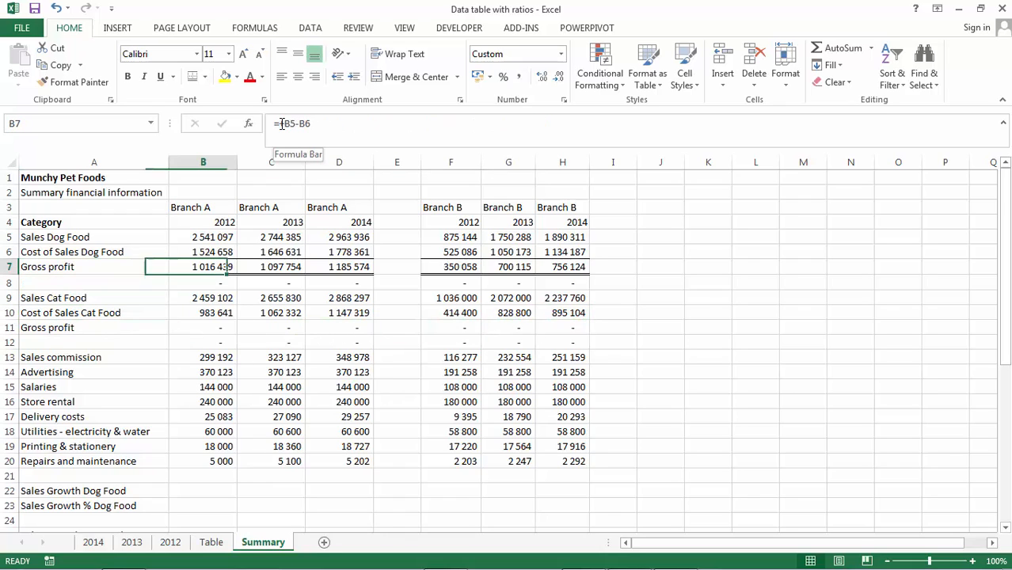
key(ctrl+c)
key(Down)
key(Down)
key(Down)
key(Down)
key(Return)
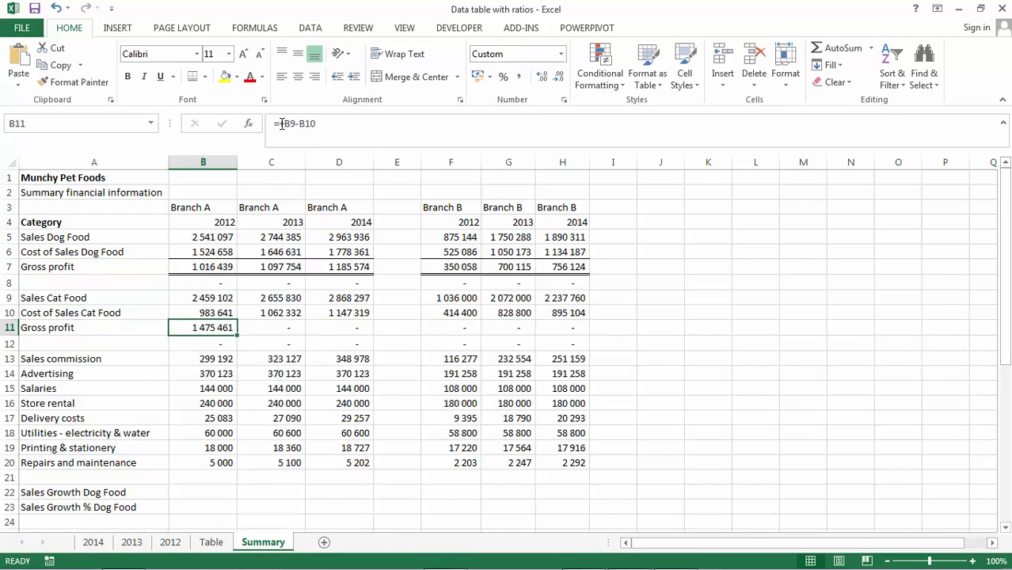
- Copy the Cat Food gross profit formula from B11 across C11:D11 and F11:H11
key(ctrl+c)
key(Right)
key(shift+Right)
key(ctrl+v)
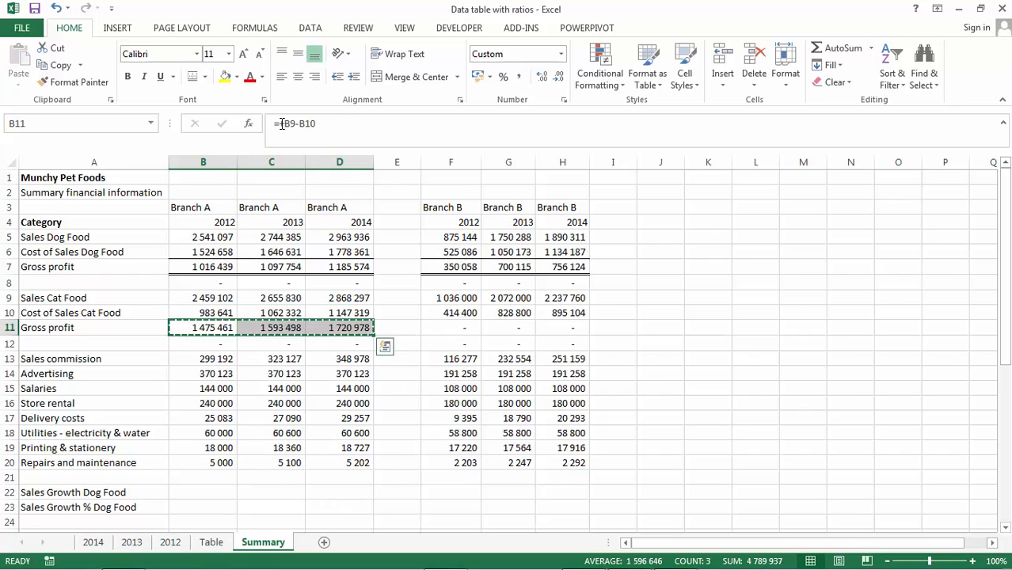
key(Right)
key(Right)
key(Right)
key(shift+Right)
key(shift+Right)
key(Return)
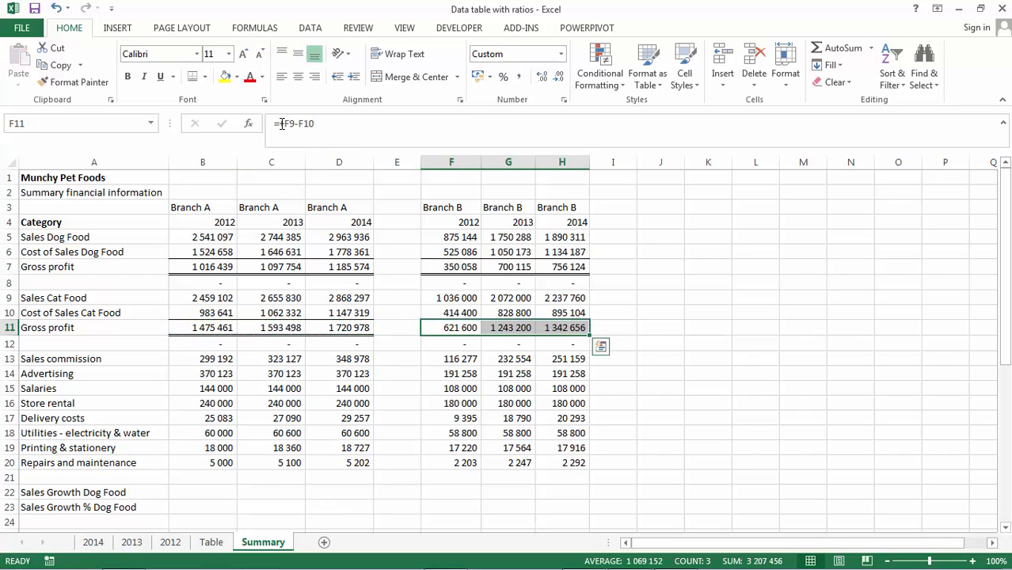
- Enter the Sales Growth Dog Food formula =(C5-B5) in C22
key(Down)
key(Down)
key(Down)
key(Down)
key(Down)
key(Down)
key(Down)
key(Down)
key(Down)
key(Down)
key(Down)
key(Down)
key(Down)
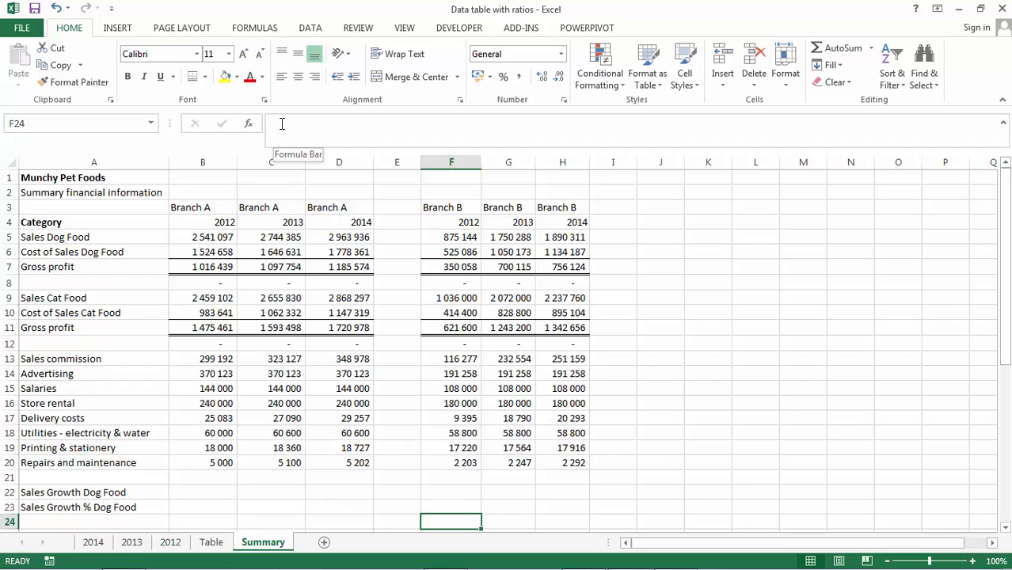
key(Left)
key(Left)
key(Left)
key(Up)
key(Up)
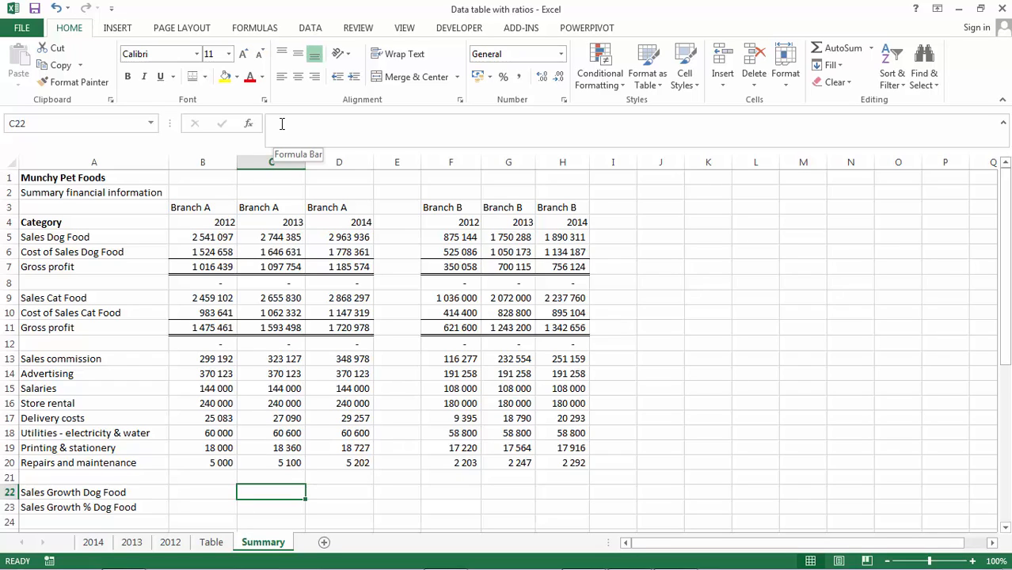
text(=)
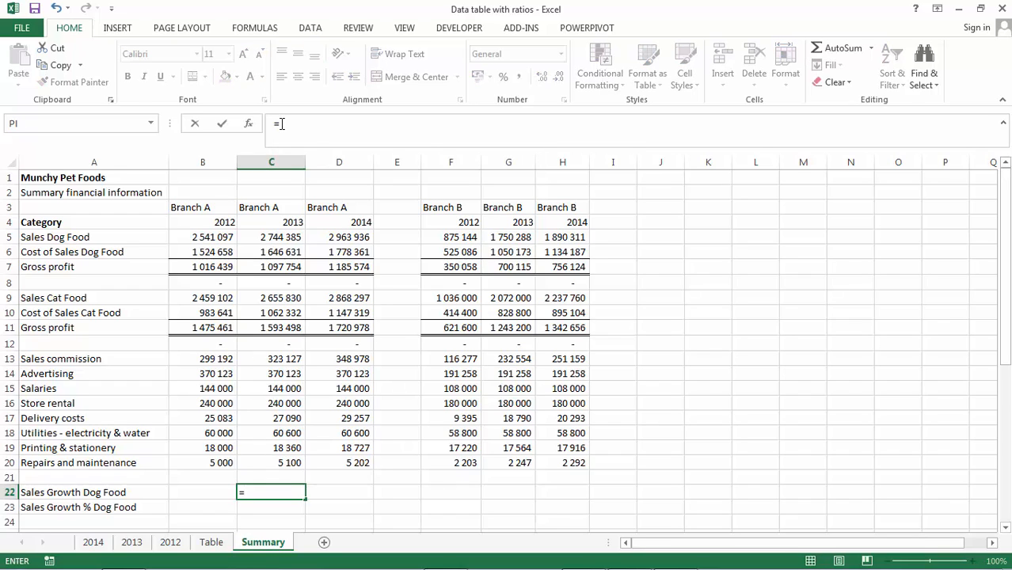
text(()
key(Up)
key(Up)
key(Up)
key(Up)
key(Up)
key(Up)
key(Up)
key(Up)
key(Up)
key(Up)
key(Up)
key(Up)
key(Up)
key(Up)
key(Up)
key(Up)
key(Up)
key(Up)
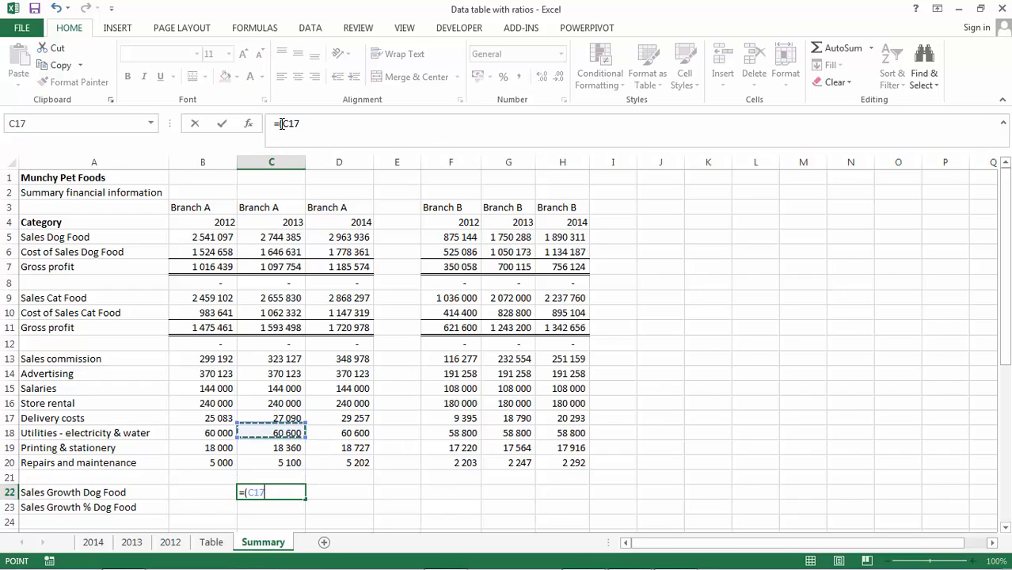
key(Down)
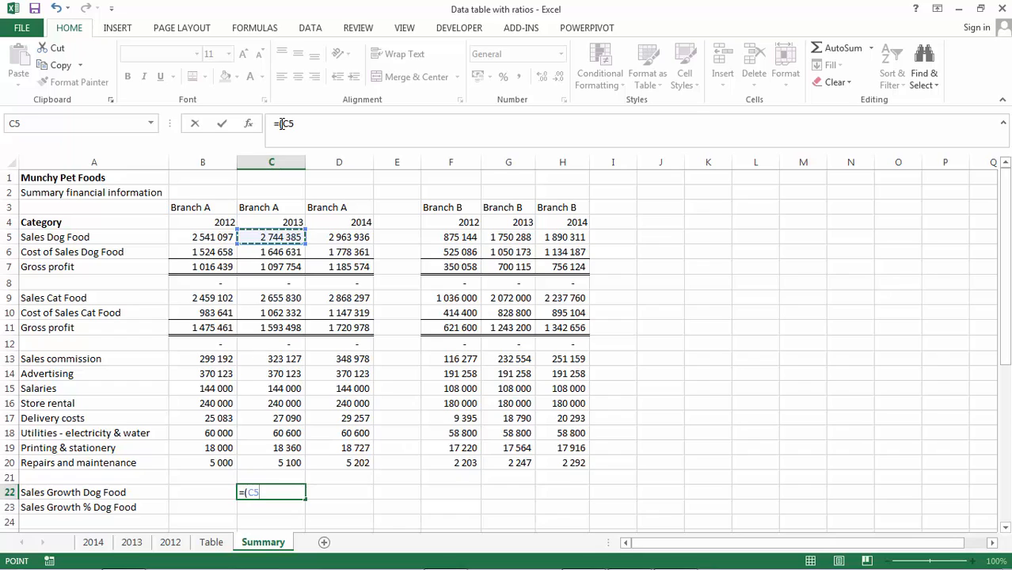
text(-)
key(Up)
key(Up)
key(Up)
key(Up)
key(Up)
key(Up)
key(Up)
key(Up)
key(Up)
key(Up)
key(Up)
key(Up)
key(Up)
key(Up)
key(Up)
key(Up)
key(Up)
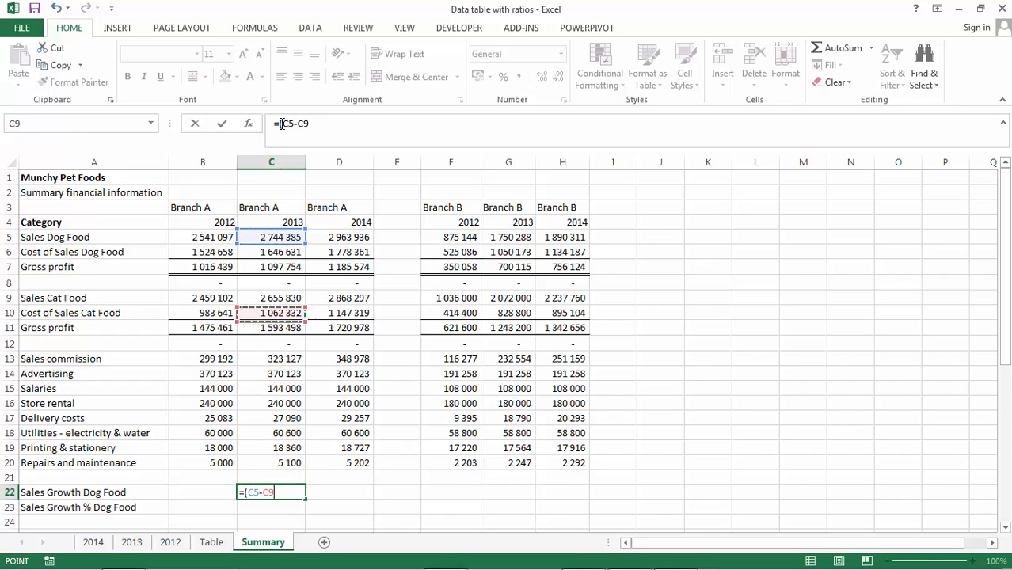
key(Left)
text())
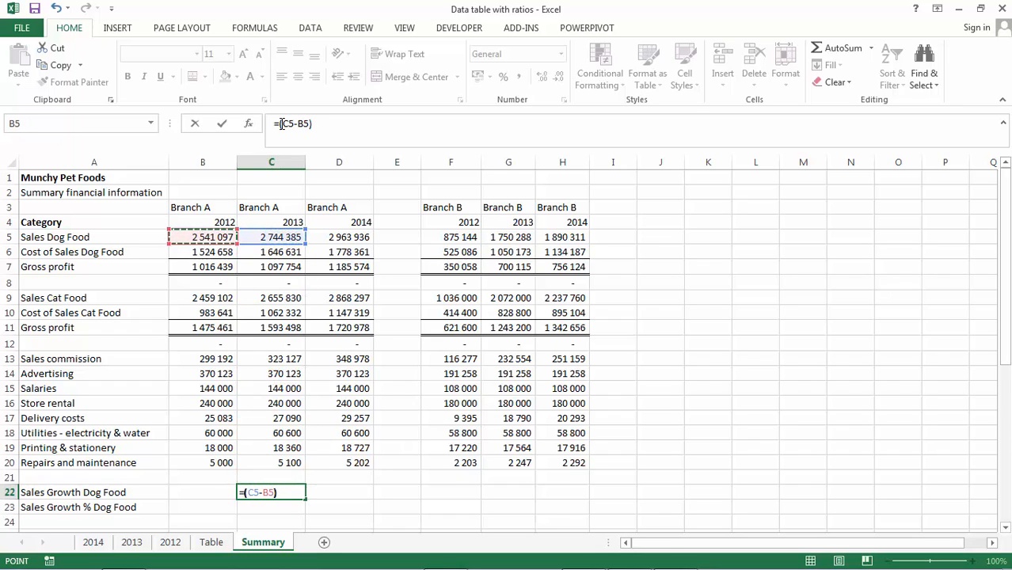
key(Return)
- Copy the Dog Food sales growth formula from C22 to D22 and G22:H22
key(Up)
key(ctrl+c)
key(Right)
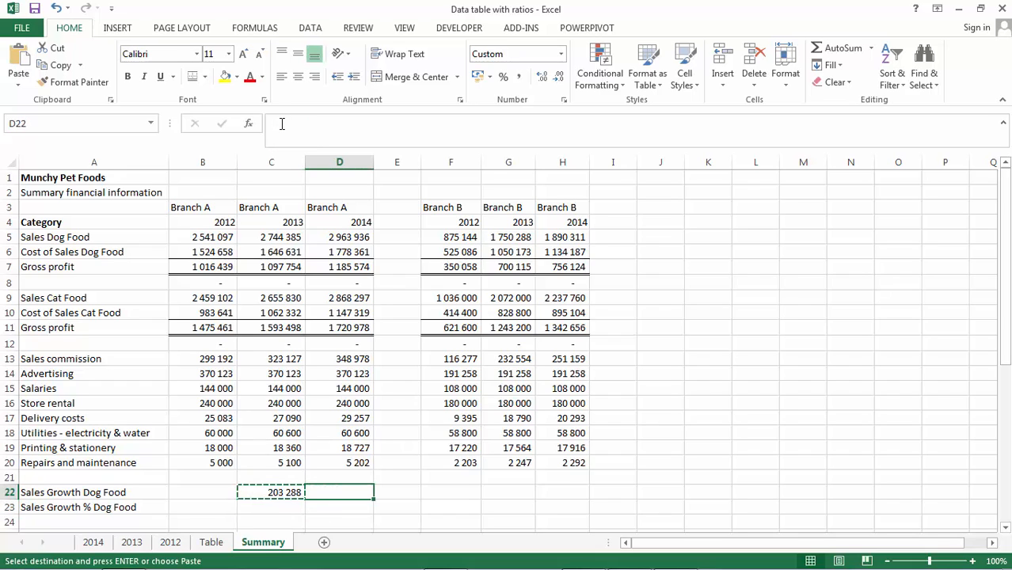
key(Return)
key(ctrl+c)
key(Right)
key(Right)
key(Right)
key(shift+Right)
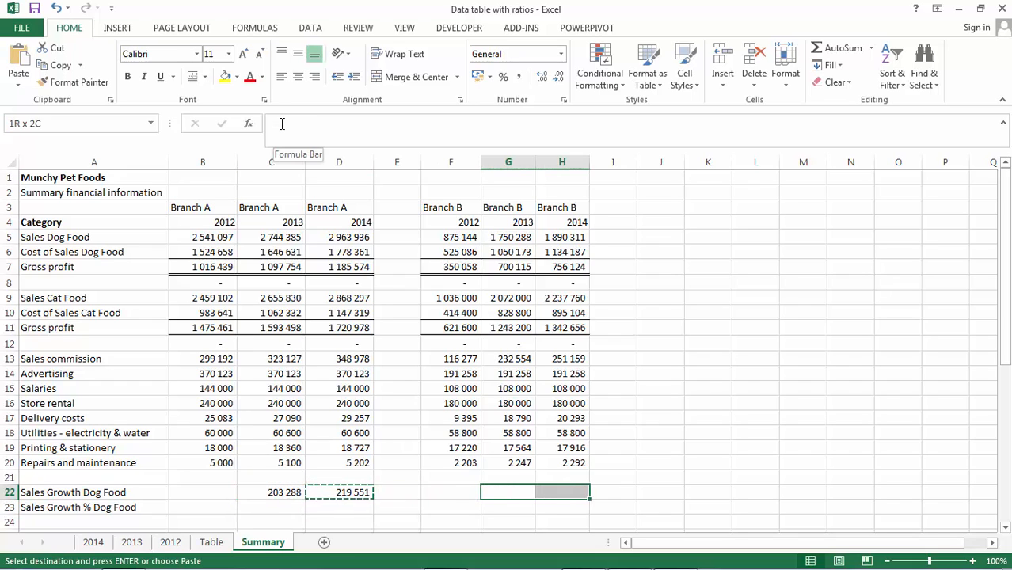
key(Return)
- Enter the Sales Growth % Dog Food formula =C22/B5 in C23
key(Down)
key(Left)
key(Left)
key(Left)
key(Left)
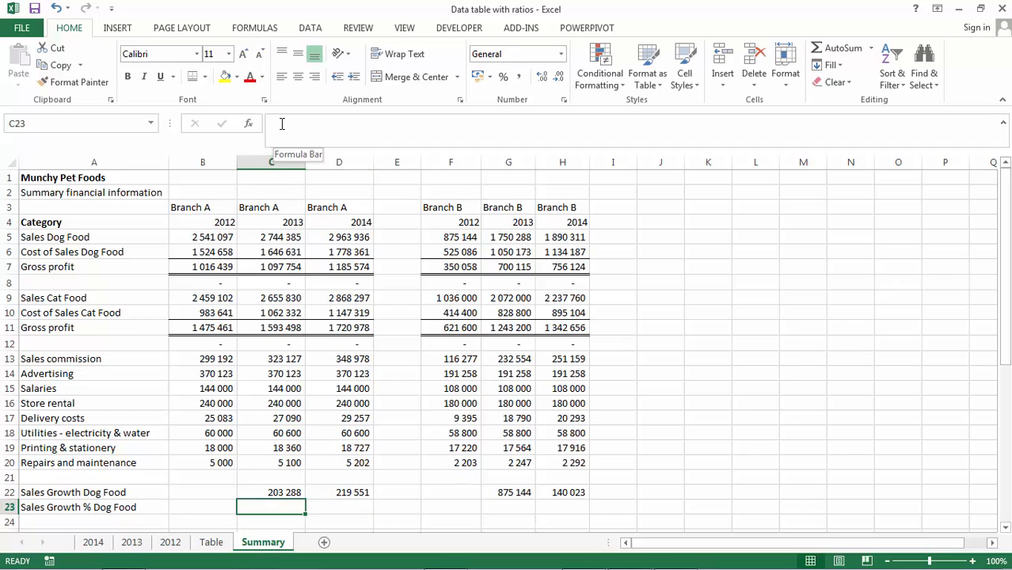
text(=)
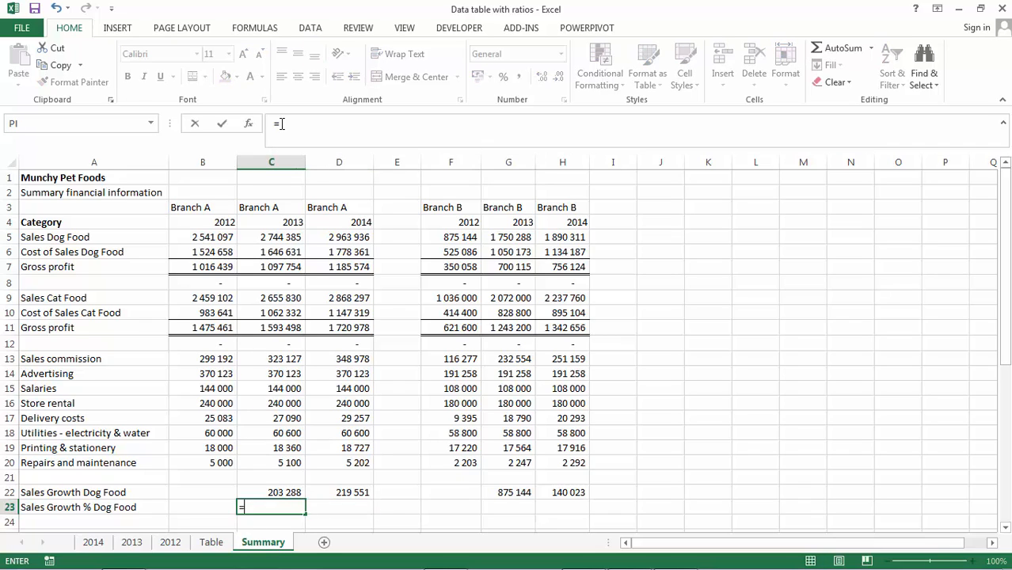
key(Up)
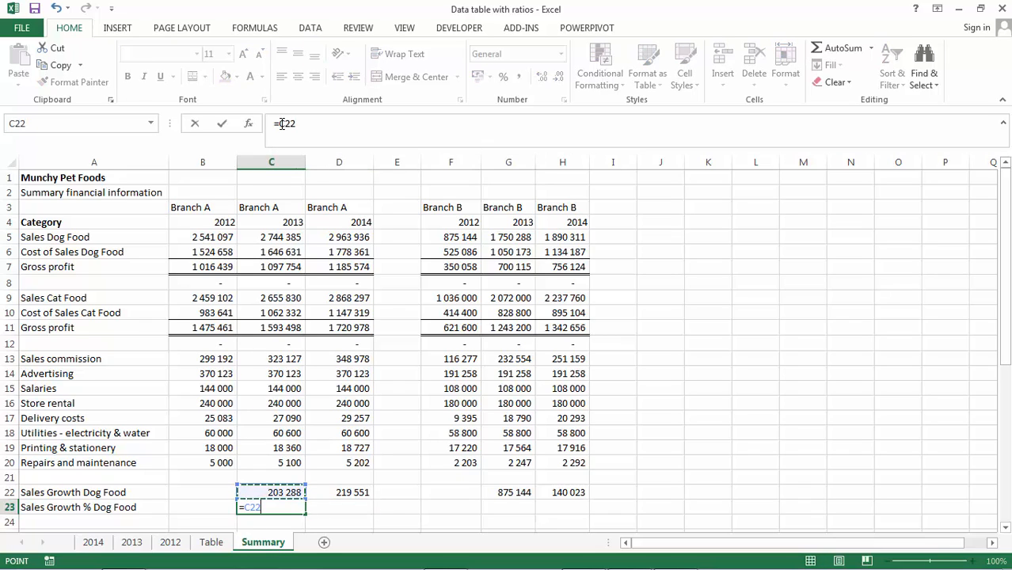
text(/)
key(Up)
key(Up)
key(Up)
key(Up)
key(Up)
key(Up)
key(Up)
key(Up)
key(Up)
key(Up)
key(Up)
key(Up)
key(Up)
key(Up)
key(Up)
key(Up)
key(Up)
key(Up)
key(Up)
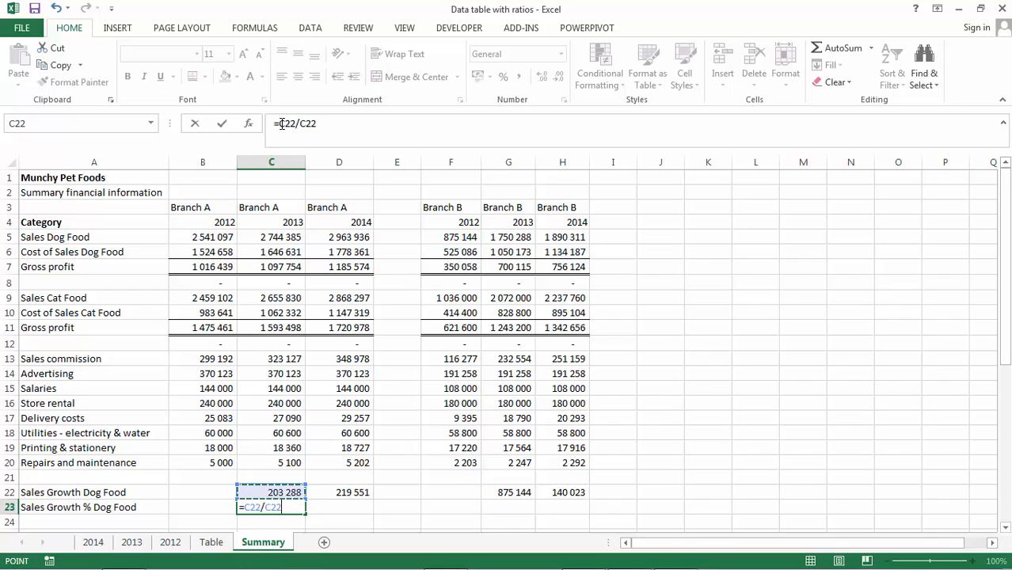
key(Down)
key(Left)
key(ctrl+Return)
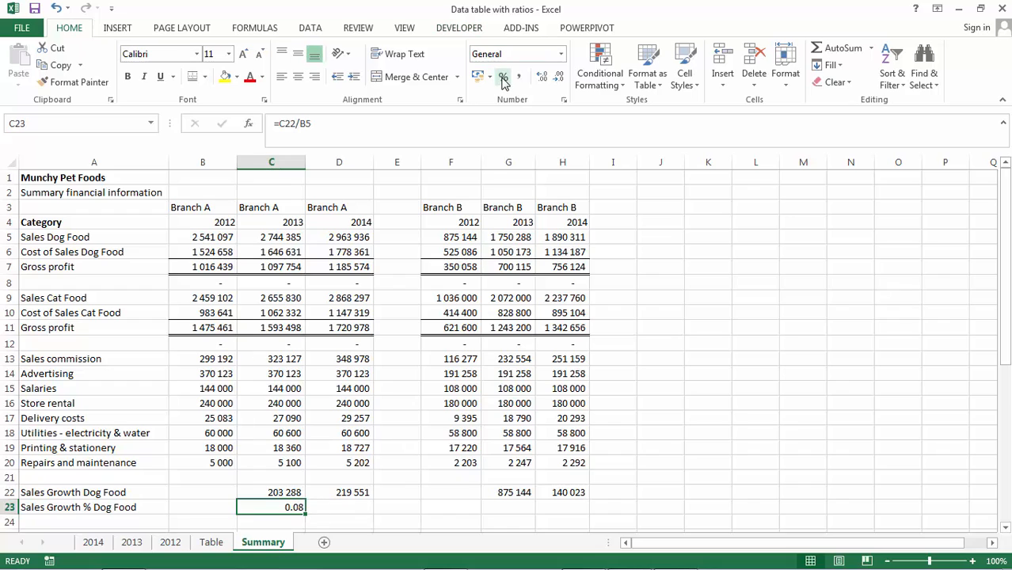
- Apply percent style to C23 and copy it to D23, G23 and H23
click(504, 79)
key(ctrl+c)
key(Right)
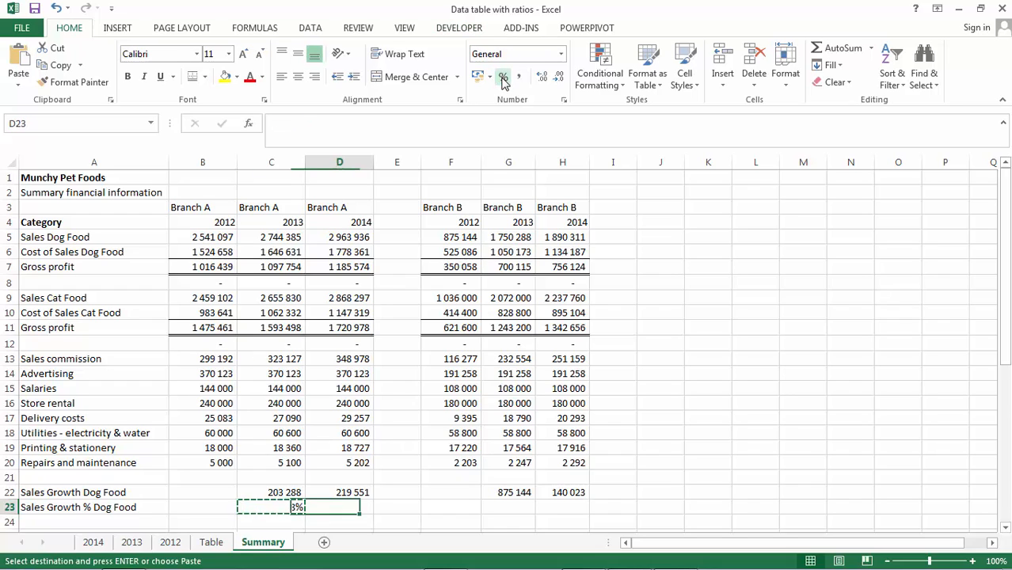
key(ctrl+v)
key(Right)
key(Right)
key(Right)
key(Return)
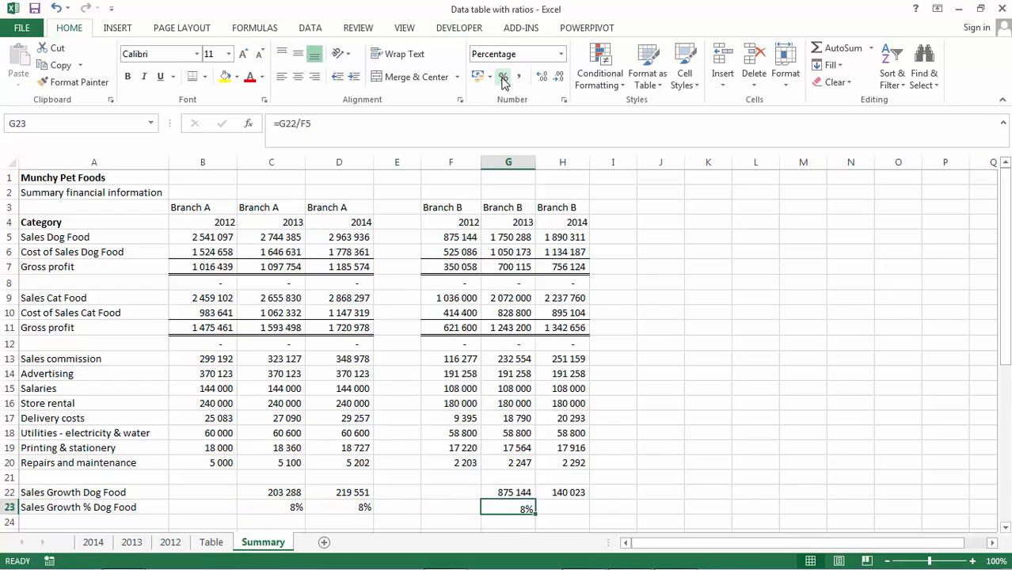
key(ctrl+c)
key(Right)
key(Return)
- Enter the Sales Growth Cat Food formula =C9-B9 in C25
key(Down)
key(Down)
key(Down)
key(Down)
key(Down)
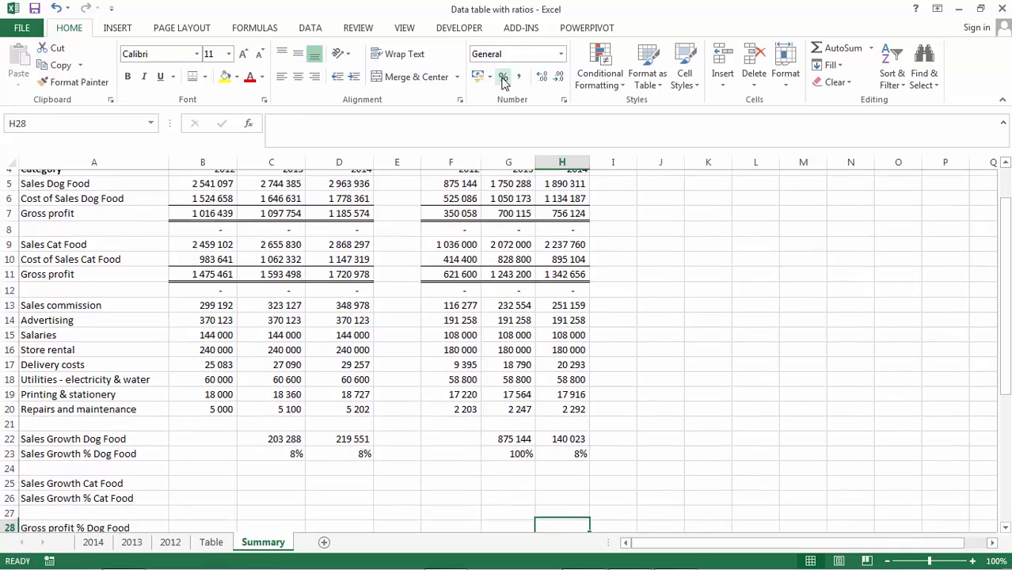
key(Up)
key(Up)
key(Up)
key(Up)
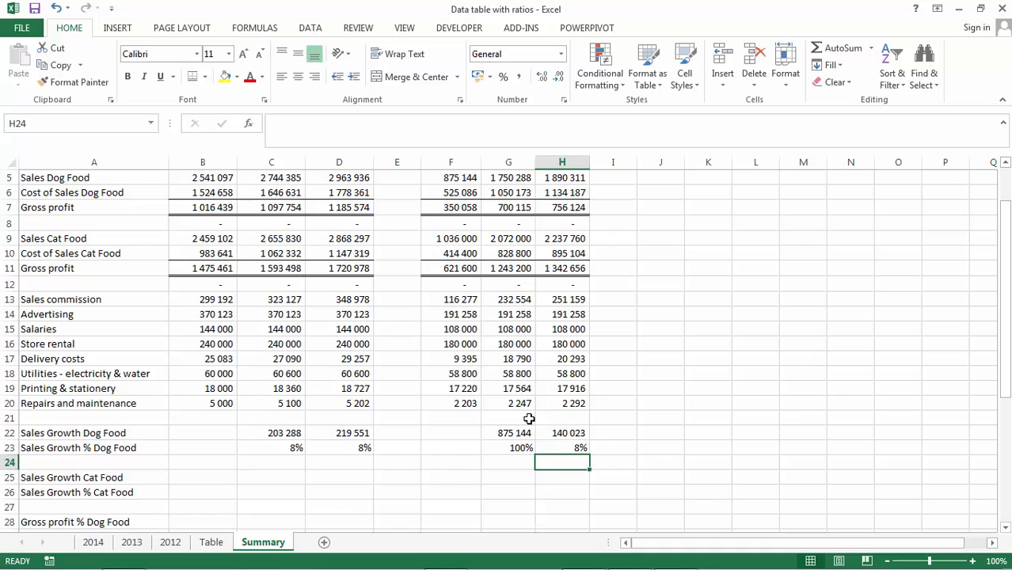
key(Down)
key(Left)
key(Left)
key(Left)
key(Left)
key(Left)
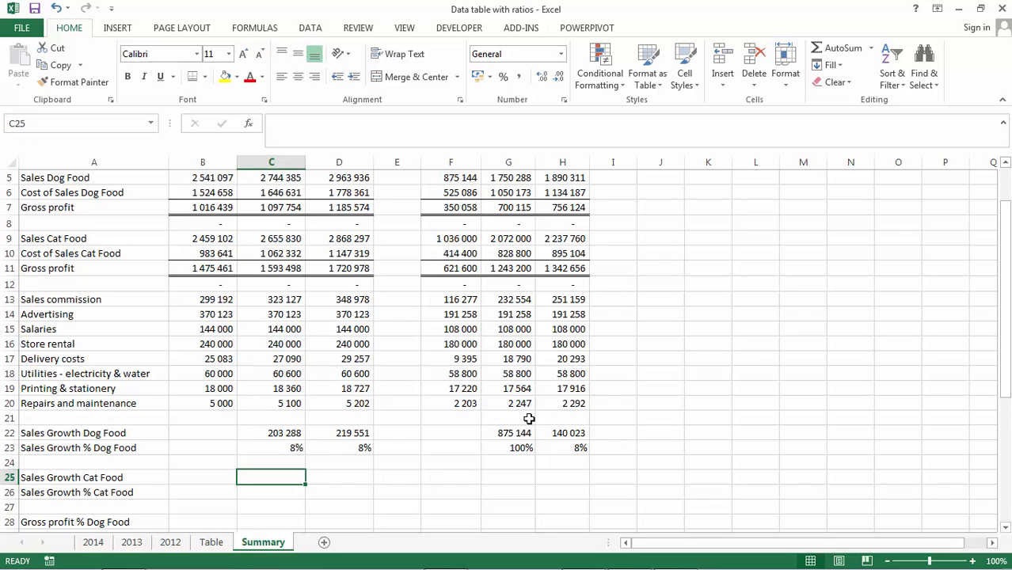
text(=)
key(Up)
key(Up)
key(Up)
key(Up)
key(Up)
key(Up)
key(Up)
key(Up)
key(Up)
key(Up)
key(Up)
key(Up)
key(Up)
key(Up)
key(Up)
key(Up)
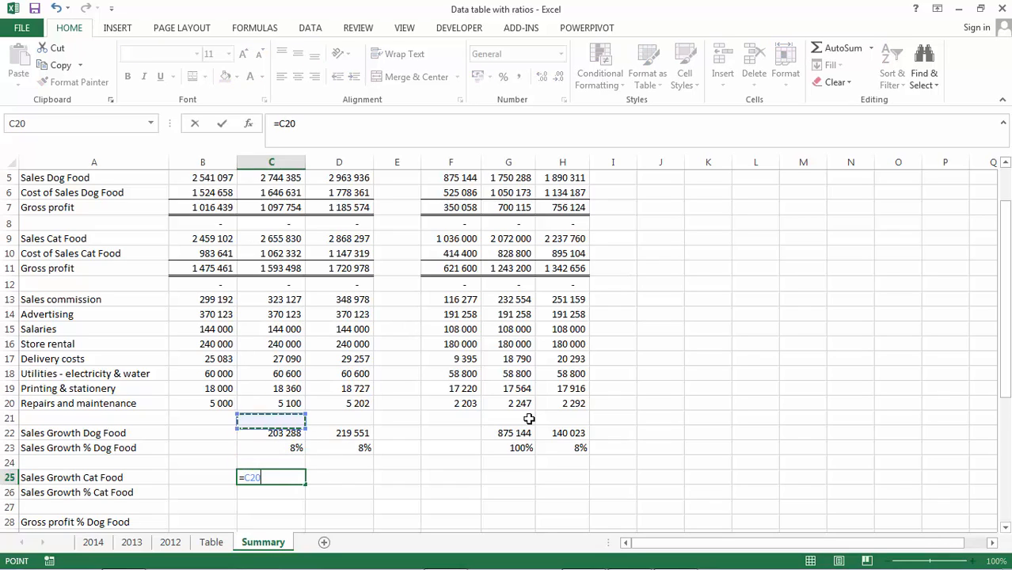
text(-)
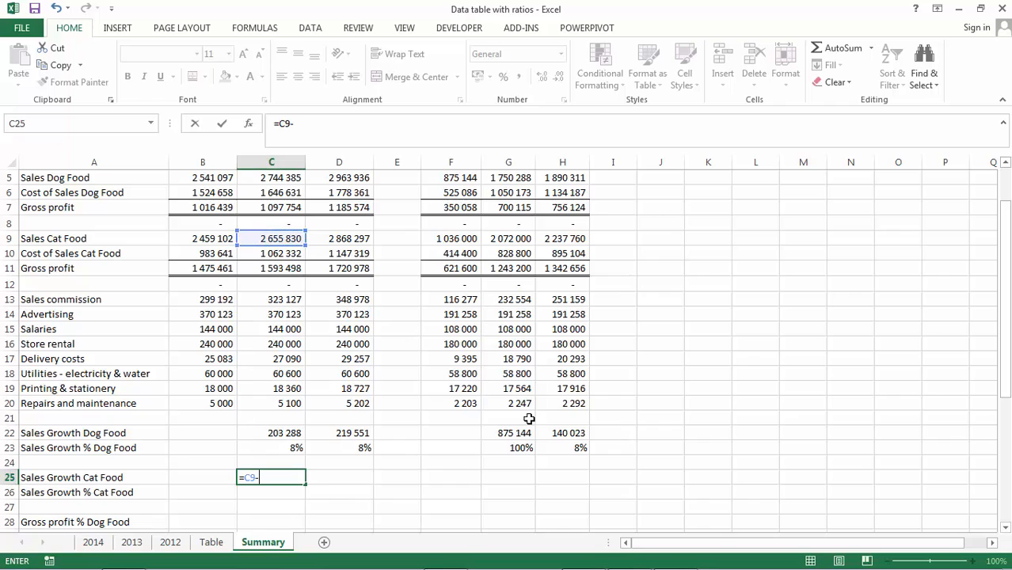
key(Up)
key(Up)
key(Up)
key(Up)
key(Up)
key(Up)
key(Up)
key(Up)
key(Up)
key(Up)
key(Up)
- Copy the Cat Food sales growth formula from C25 to D25, G25 and H25
key(Up)
key(Up)
key(Up)
key(Up)
key(Up)
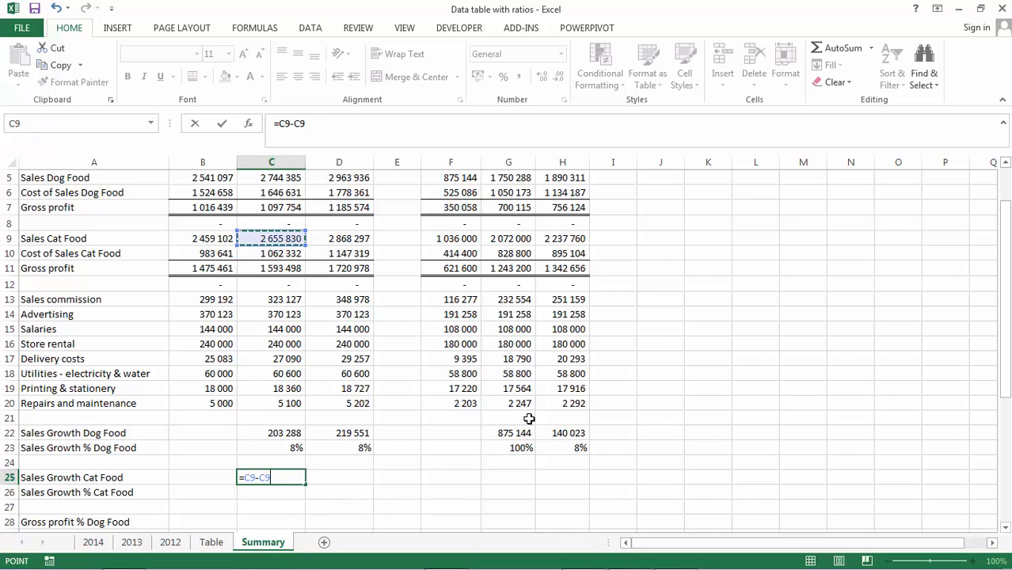
key(Left)
key(Return)
key(Up)
key(ctrl+c)
key(Right)
key(ctrl+v)
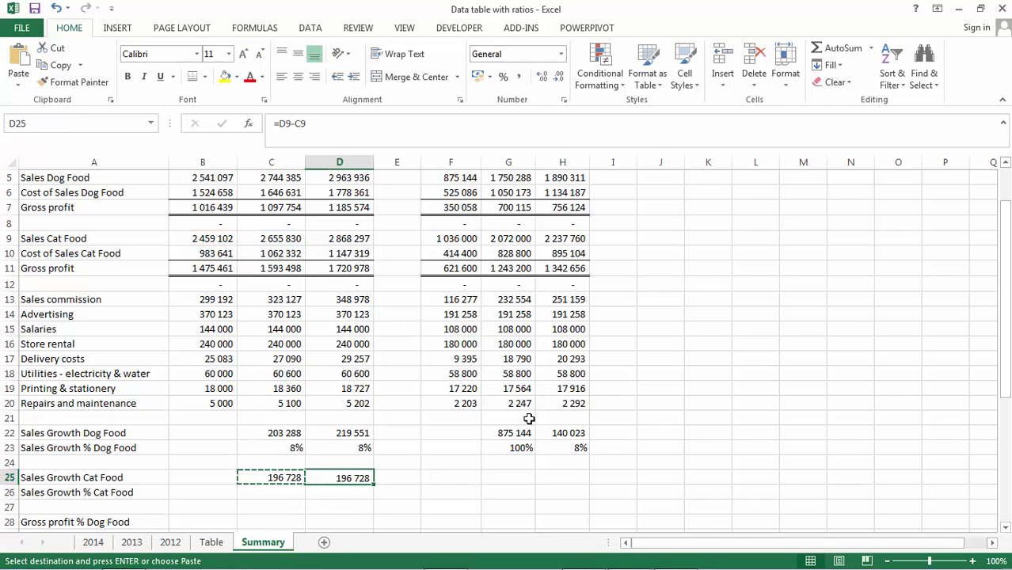
key(ctrl+c)
key(Right)
key(Right)
key(Right)
key(Right)
key(ctrl+v)
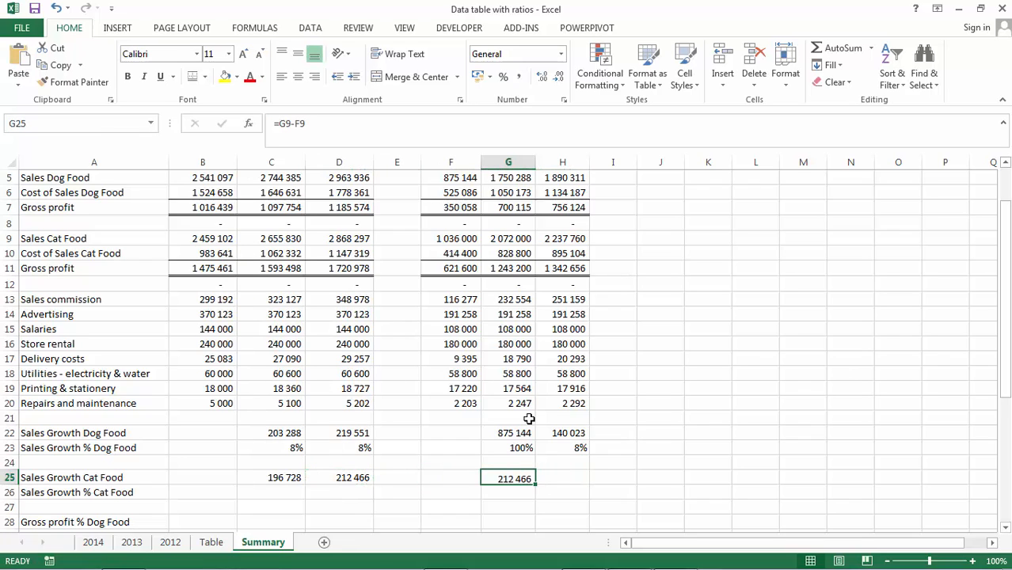
key(Left)
key(ctrl+v)
key(Escape)
- Enter the Sales Growth % Cat Food formula =C25/B9 in C26
key(Left)
key(Left)
key(Left)
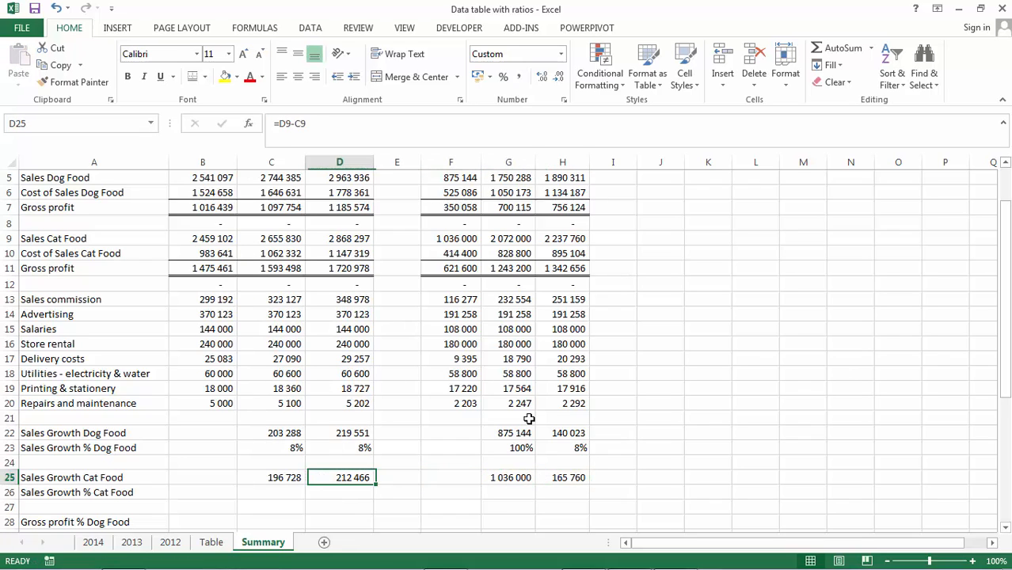
key(Down)
key(Left)
text(=)
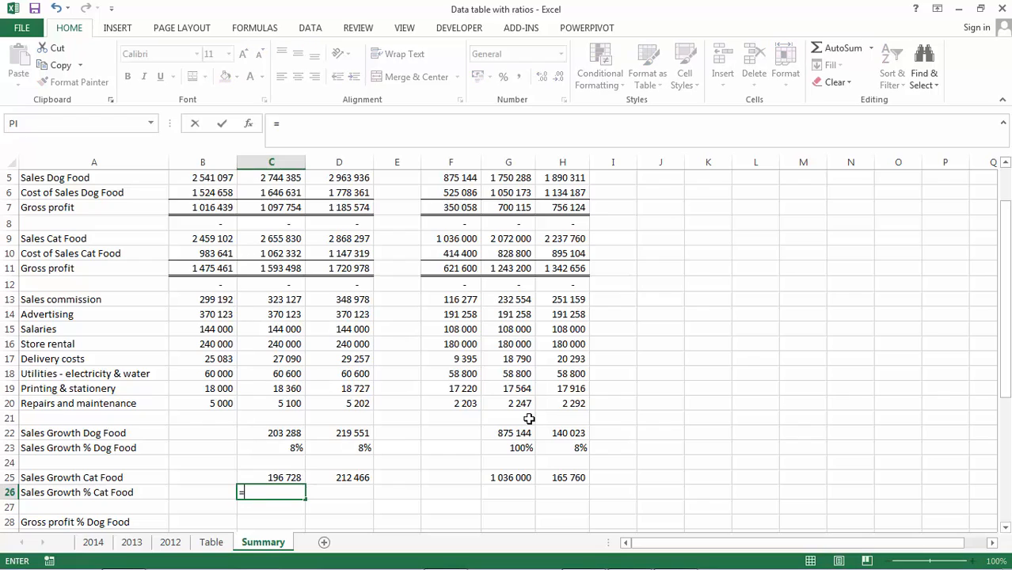
key(Up)
text(/)
key(Up)
key(Up)
key(Up)
key(Up)
key(Up)
key(Up)
key(Up)
key(Up)
key(Up)
key(Up)
key(Up)
key(Up)
key(Up)
key(Up)
key(Up)
key(Up)
key(Up)
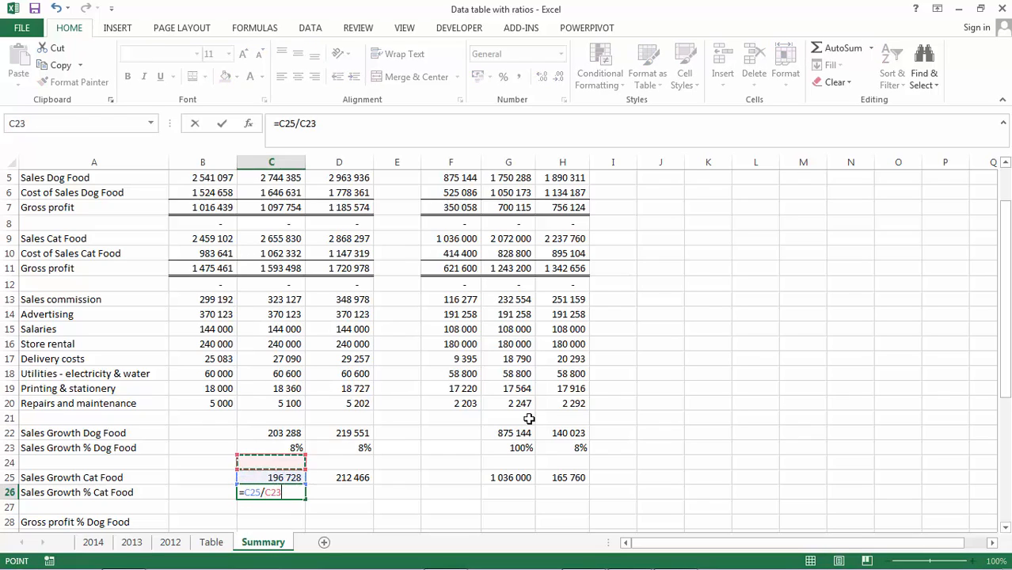
key(Left)
key(Return)
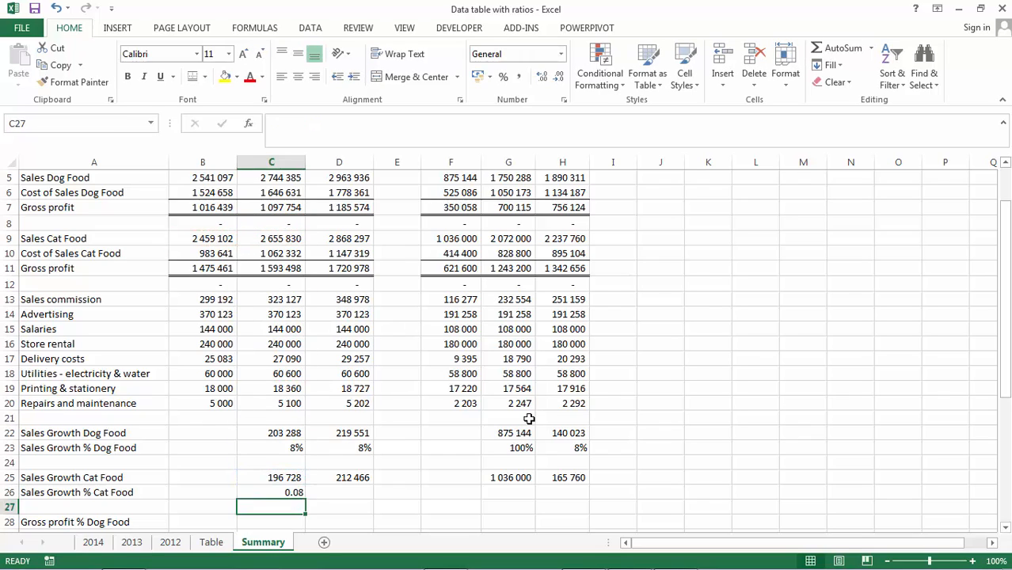
- Apply percent style to C26 and copy it to D26 and G26:H26
key(Up)
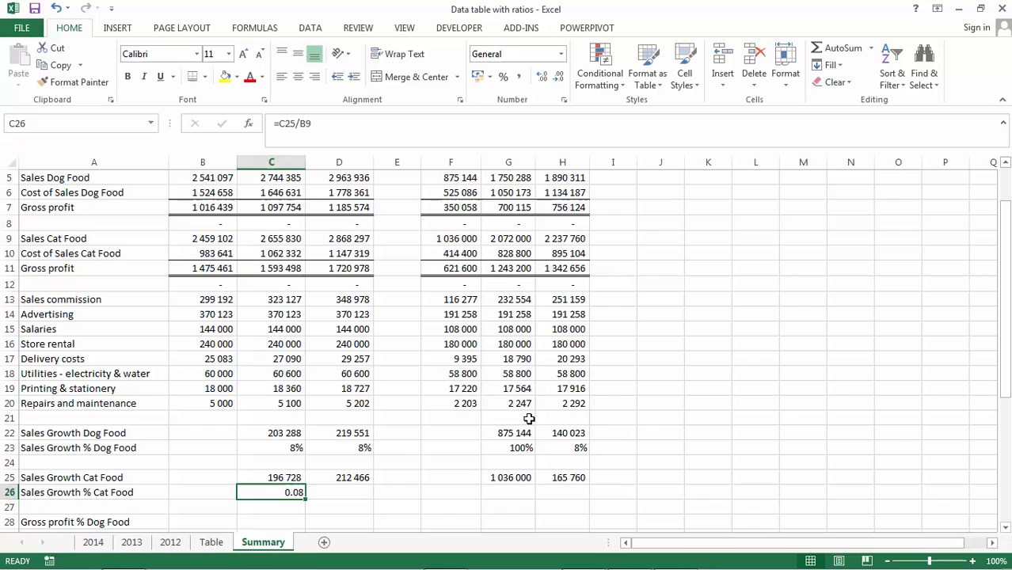
click(500, 81)
key(ctrl+c)
key(Right)
key(ctrl+v)
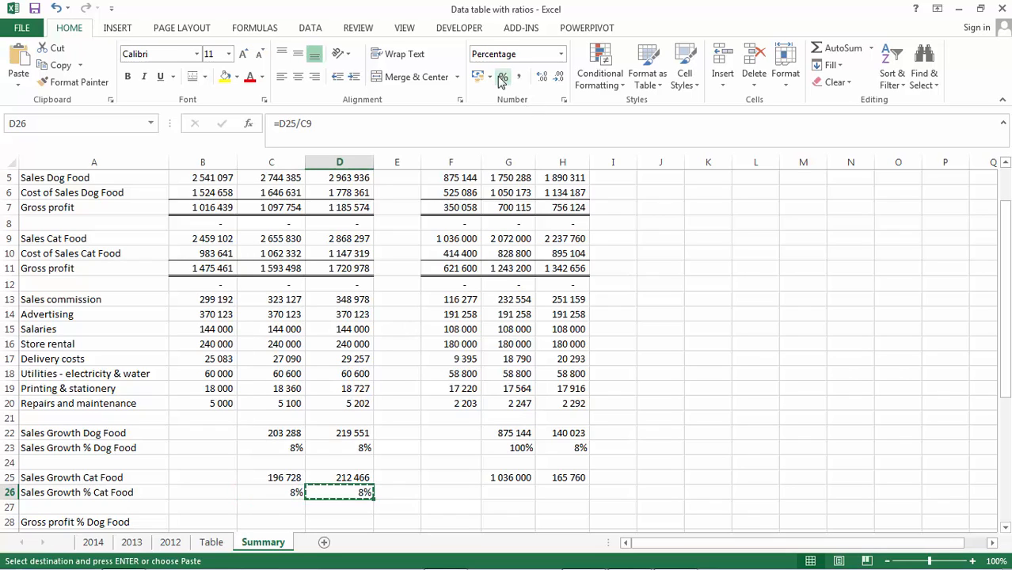
key(Right)
key(Right)
key(Right)
key(shift+Right)
key(ctrl+v)
key(Return)
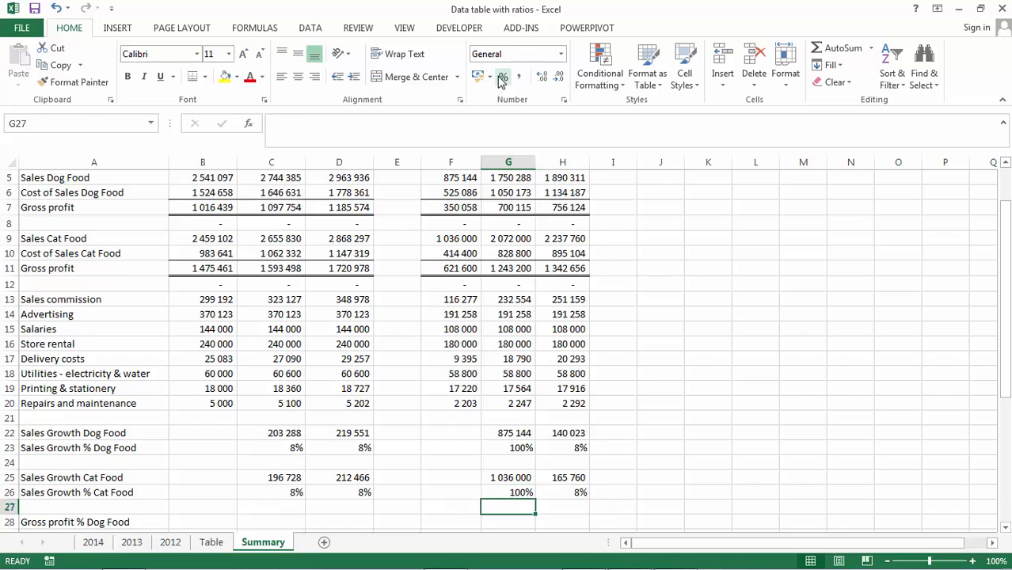
key(Down)
key(Down)
key(Down)
key(Up)
key(Up)
key(Left)
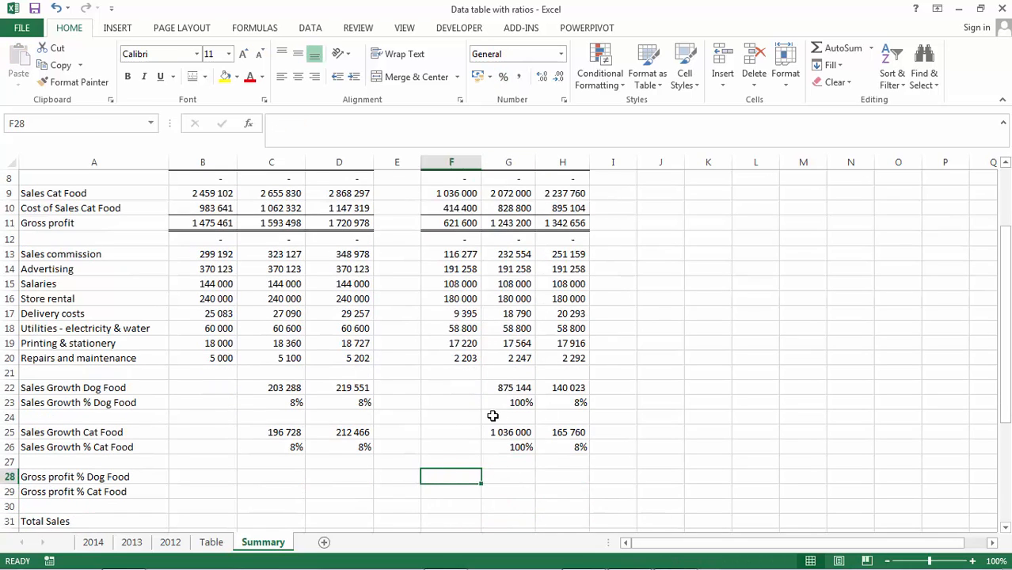
click(283, 483)
key(Left)
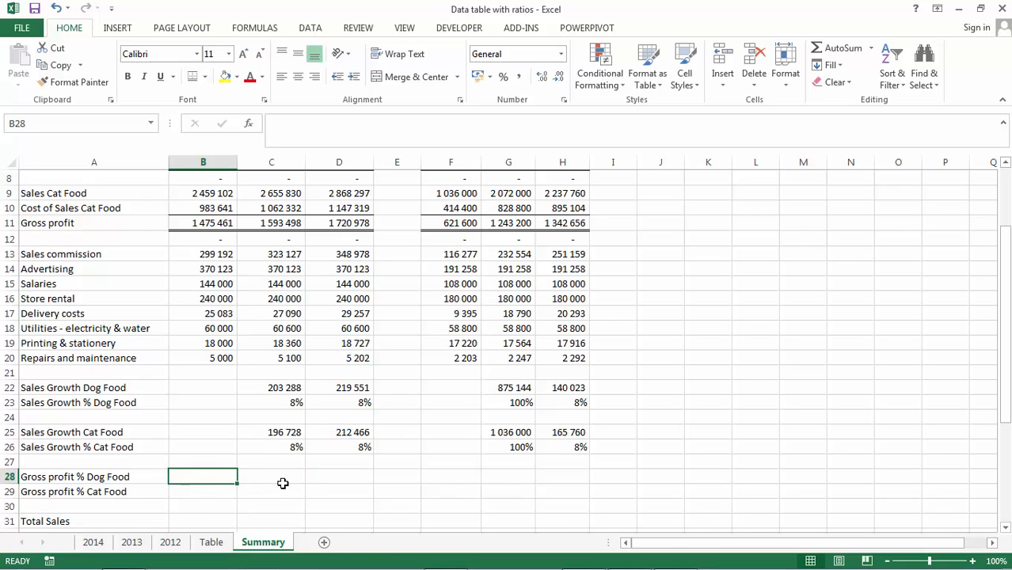
- Enter the Gross profit % Dog Food formula =B7/B5 in B28
text(=)
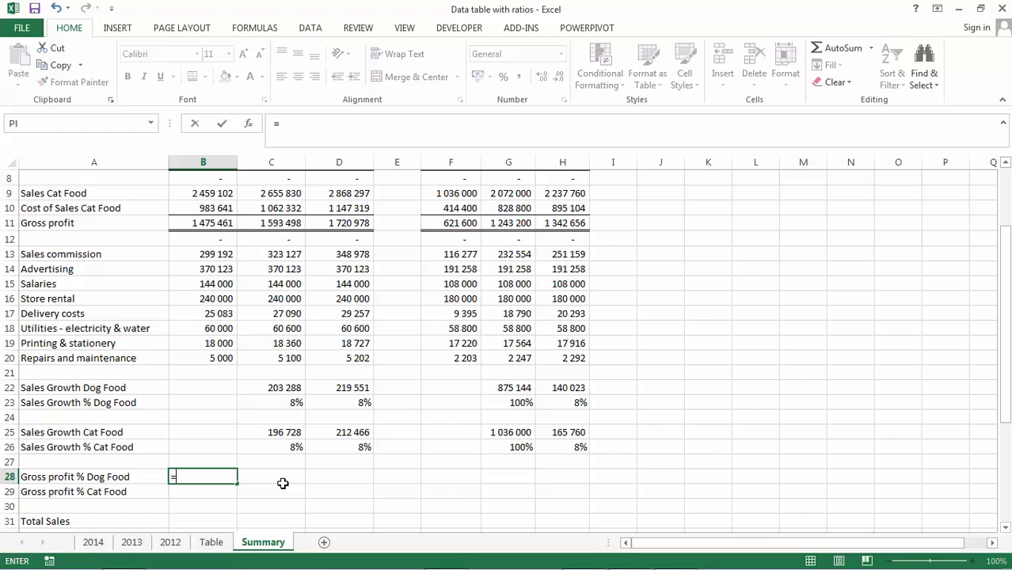
key(Up)
key(Up)
key(Up)
key(Up)
key(Up)
key(Up)
key(Up)
key(Up)
key(Up)
key(Up)
key(Up)
key(Up)
key(Up)
key(Up)
key(Up)
key(Up)
key(Up)
key(Up)
key(Up)
key(Up)
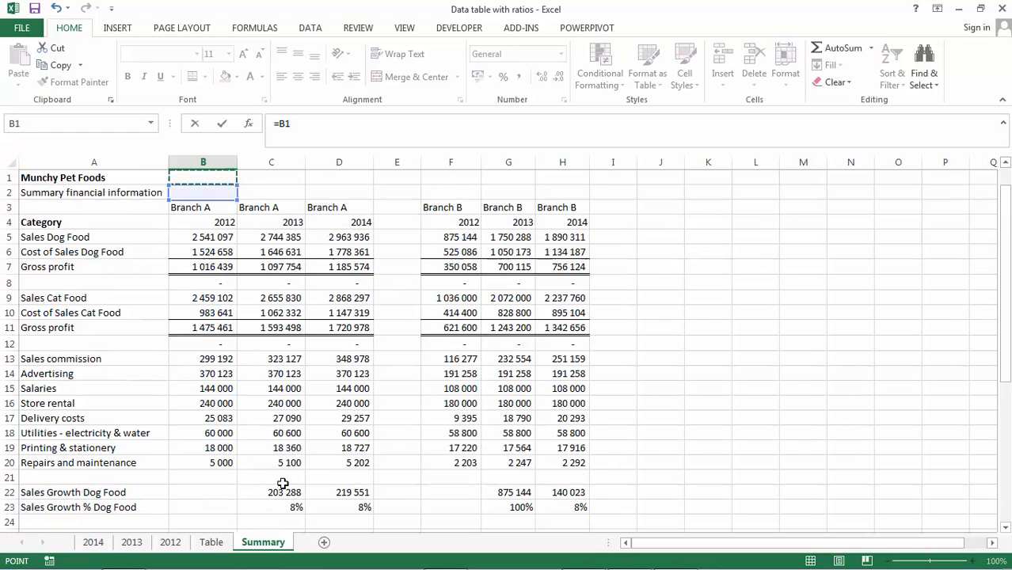
key(Down)
key(Down)
key(Down)
key(Down)
key(Down)
key(Down)
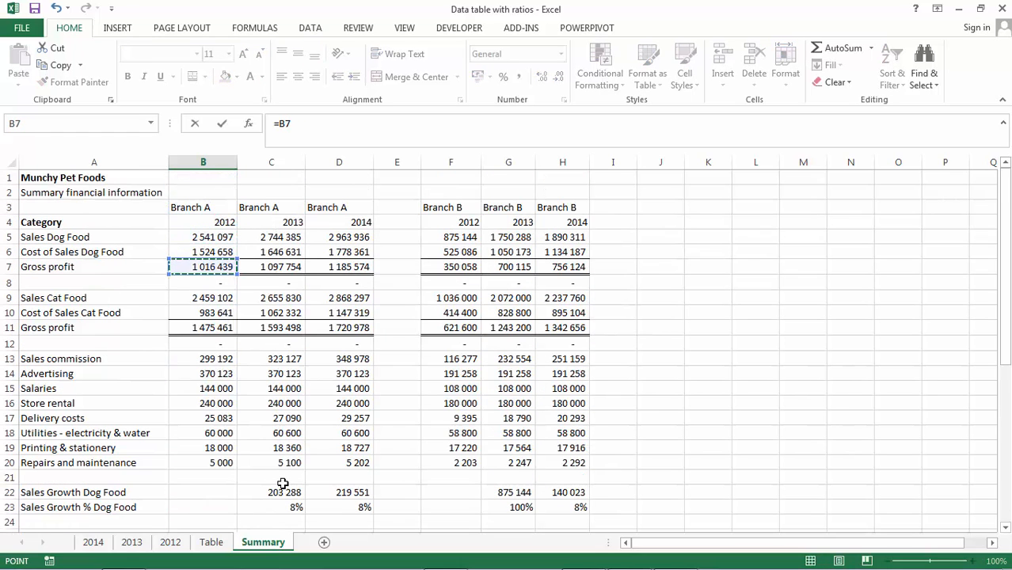
text(/)
click(207, 236)
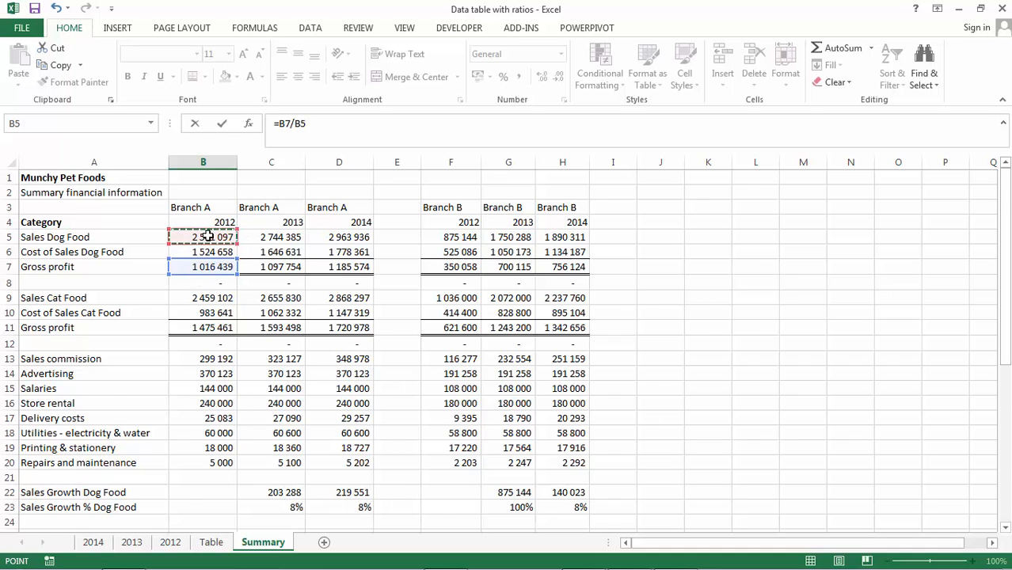
key(ctrl+Return)
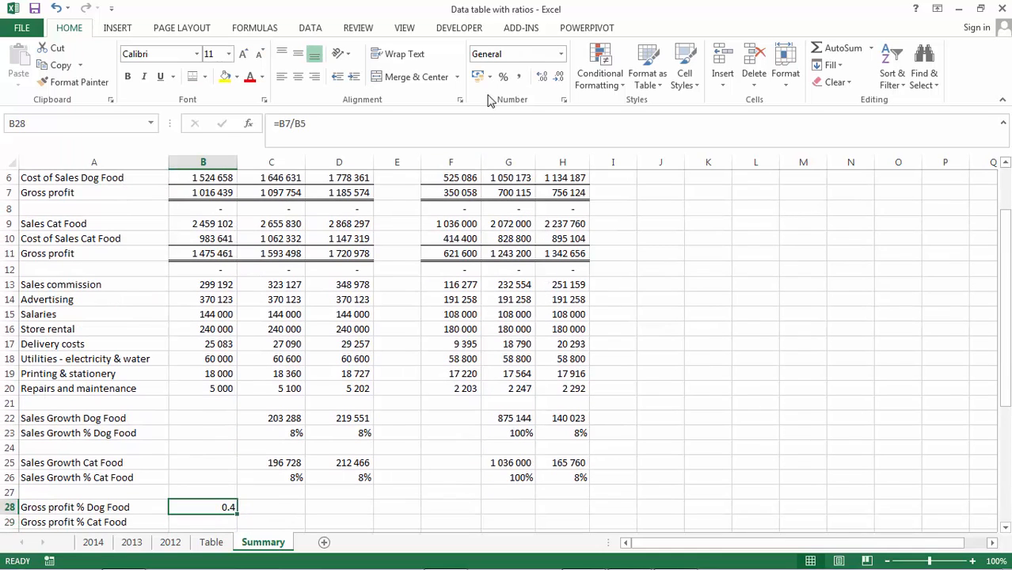
- Apply percent style to B28 and copy it to C28:D28 and F28:H28
click(501, 77)
key(ctrl+c)
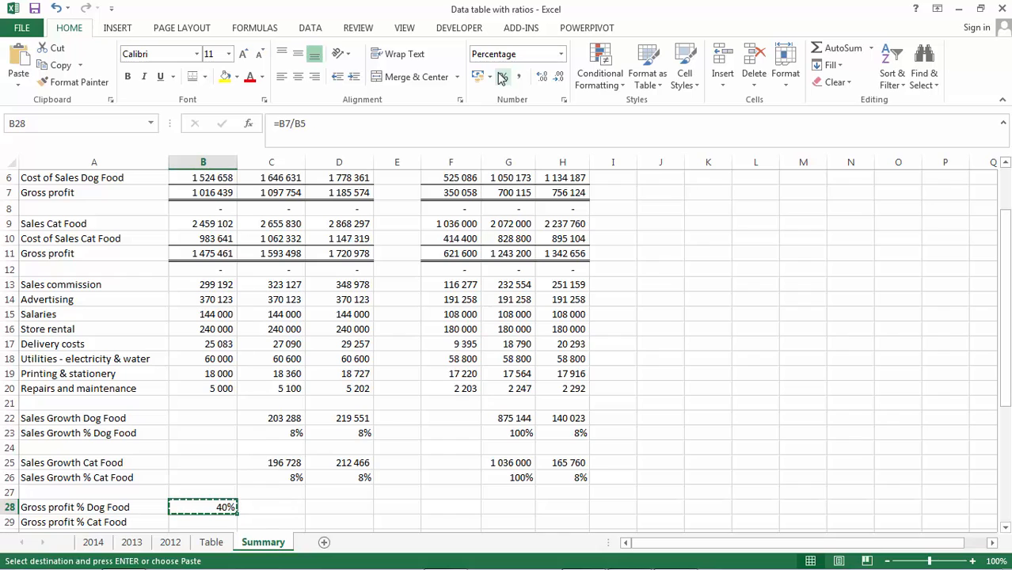
key(shift+Right)
key(shift+Right)
key(ctrl+v)
key(ctrl+c)
key(Right)
key(Right)
key(Right)
key(Right)
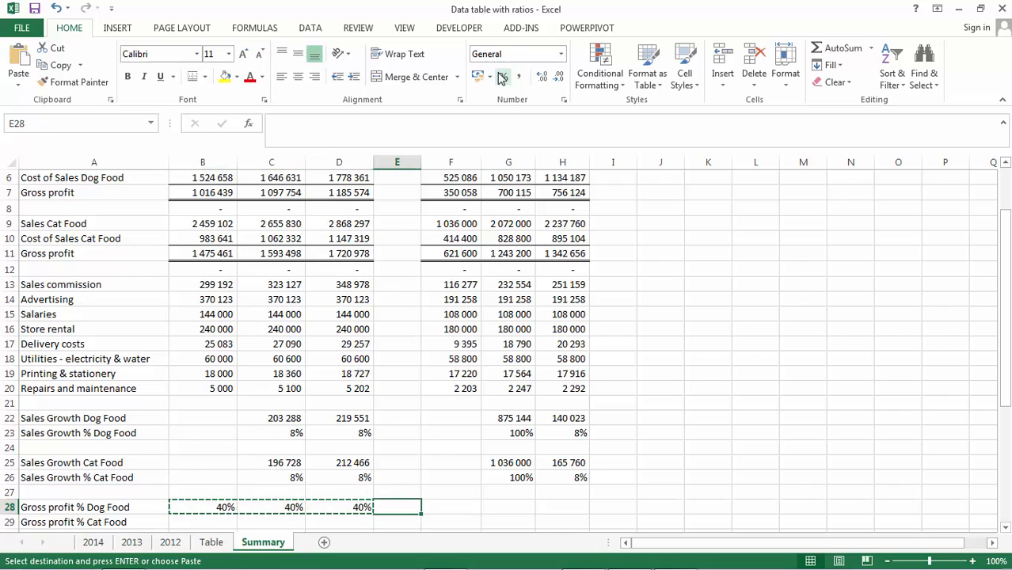
key(ctrl+v)
key(Return)
- Enter the Gross profit % Cat Food formula =B11/B9 in B29
key(Down)
key(Down)
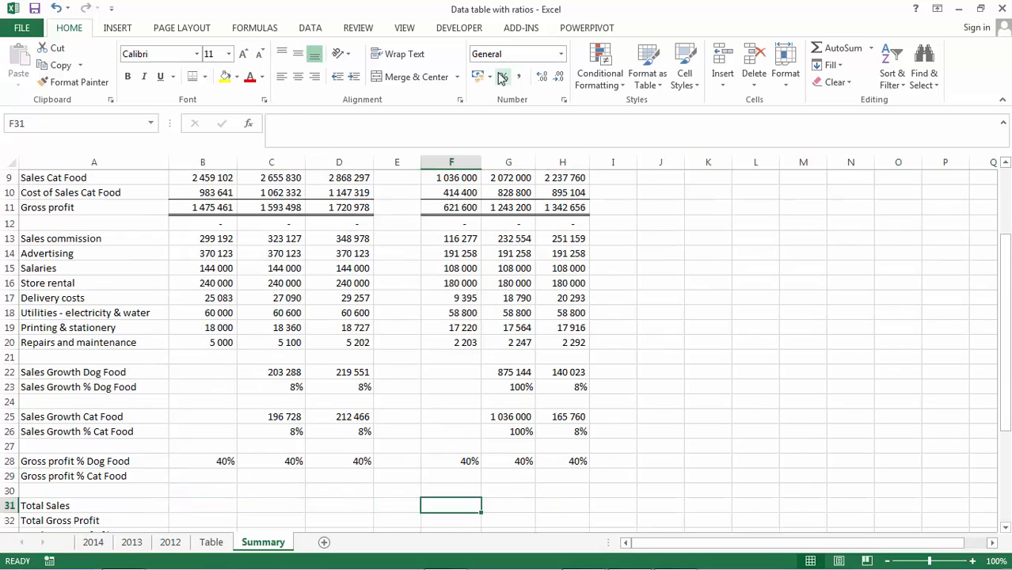
key(Up)
key(Left)
key(Left)
key(Left)
key(Left)
key(Up)
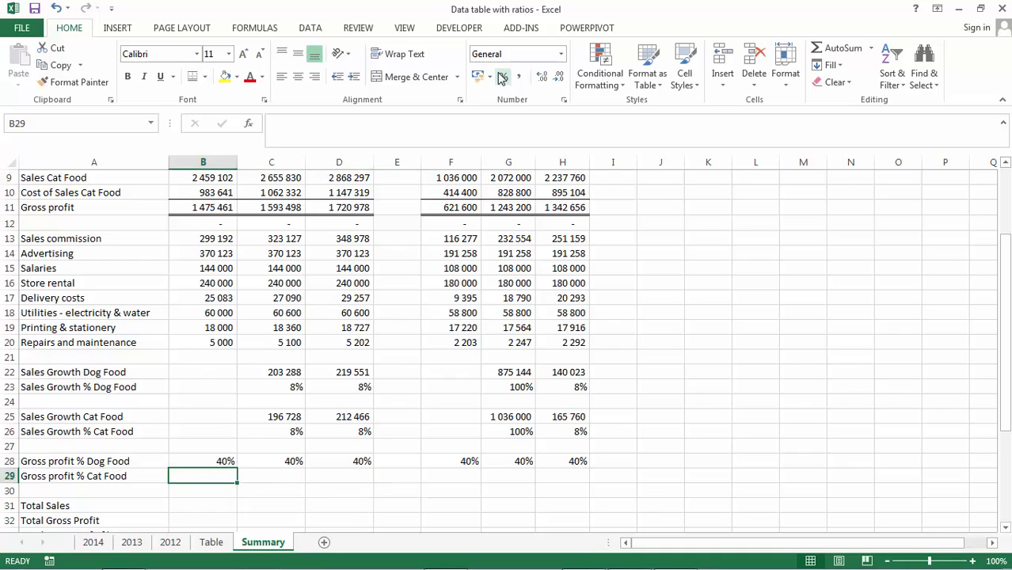
text(=)
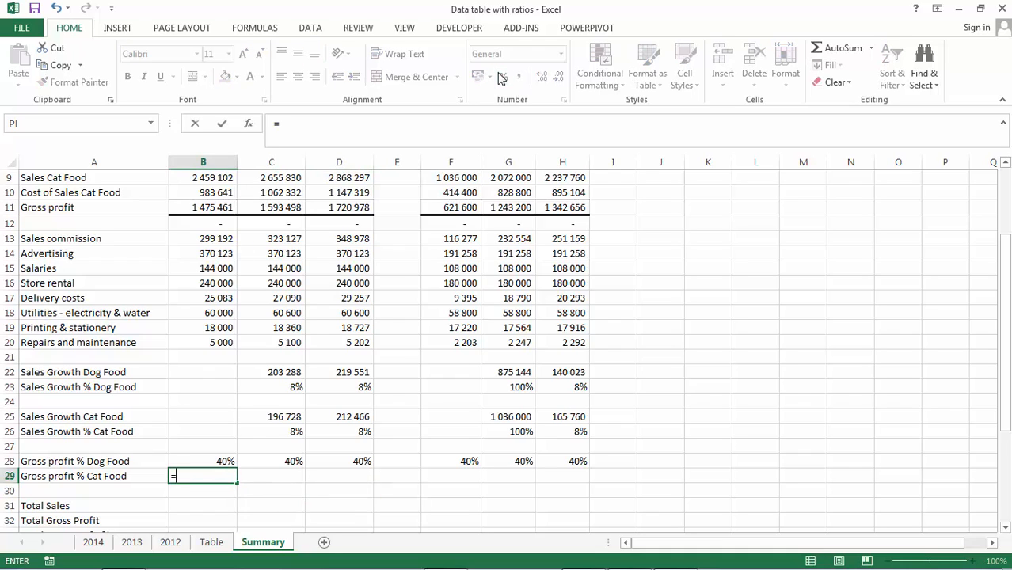
key(Up)
key(Up)
key(Up)
key(Up)
key(Up)
key(Up)
key(Up)
key(Up)
key(Up)
key(Up)
key(Up)
key(Up)
key(Up)
key(Up)
key(Up)
key(Up)
key(Up)
key(Up)
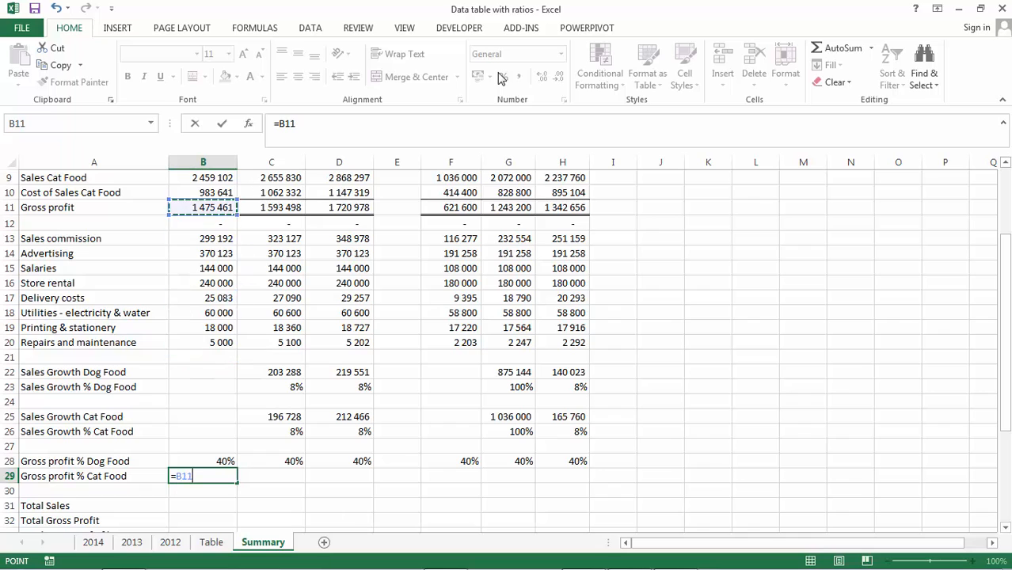
text(/)
key(Up)
key(Up)
key(Up)
key(Up)
key(Up)
key(Up)
key(Up)
key(Up)
key(Up)
key(Up)
key(Up)
key(Up)
key(Up)
key(Up)
key(Up)
key(Up)
key(Up)
key(Up)
key(Up)
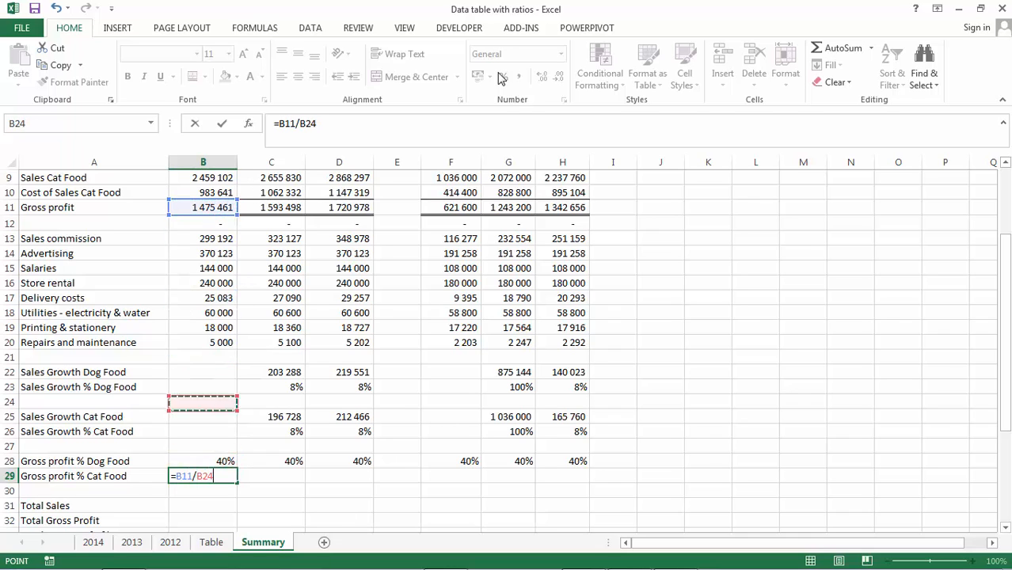
key(Return)
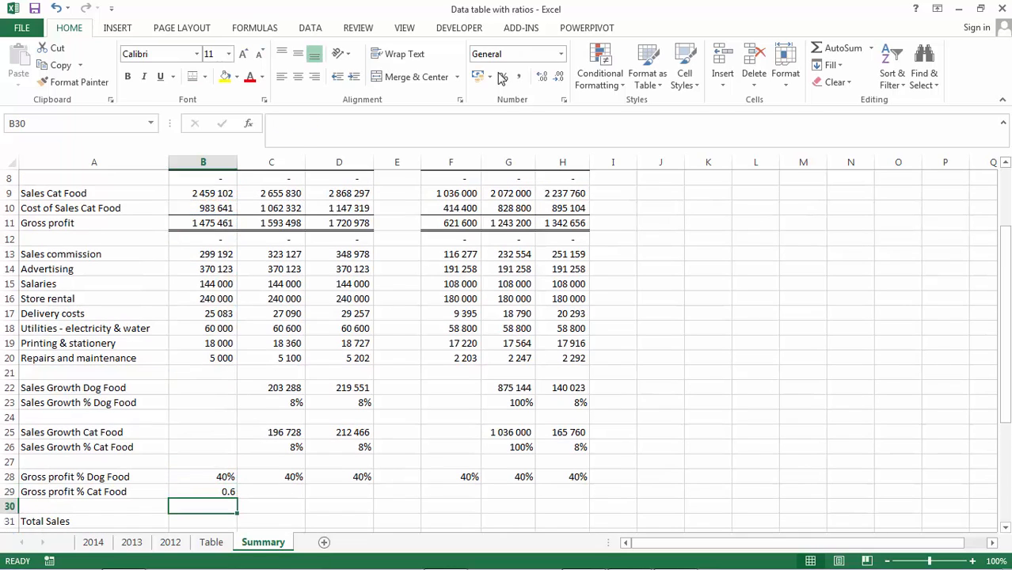
click(225, 492)
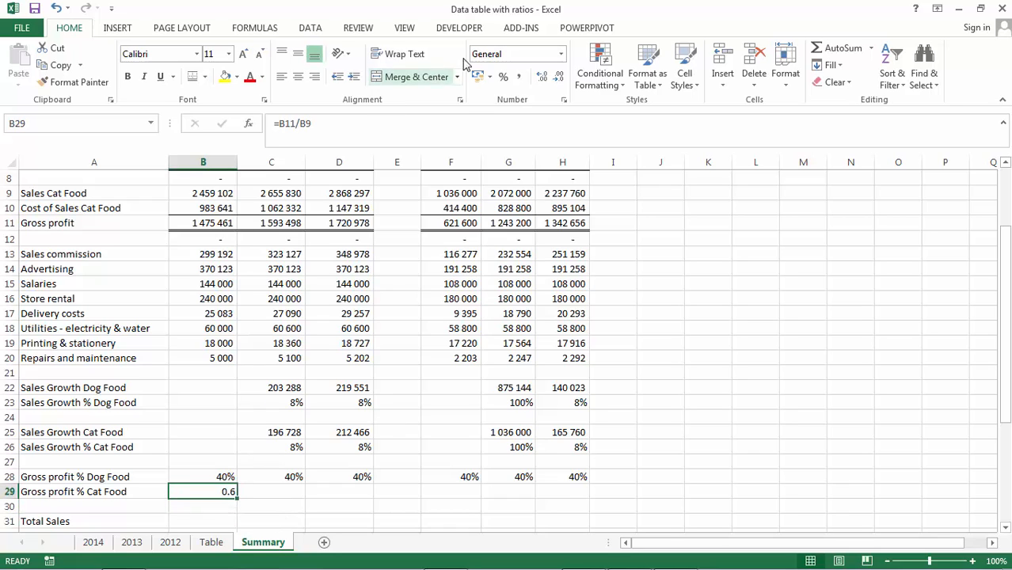
- Apply percent style to B29 and copy it to C29:D29 and F29:H29
click(504, 77)
key(ctrl+c)
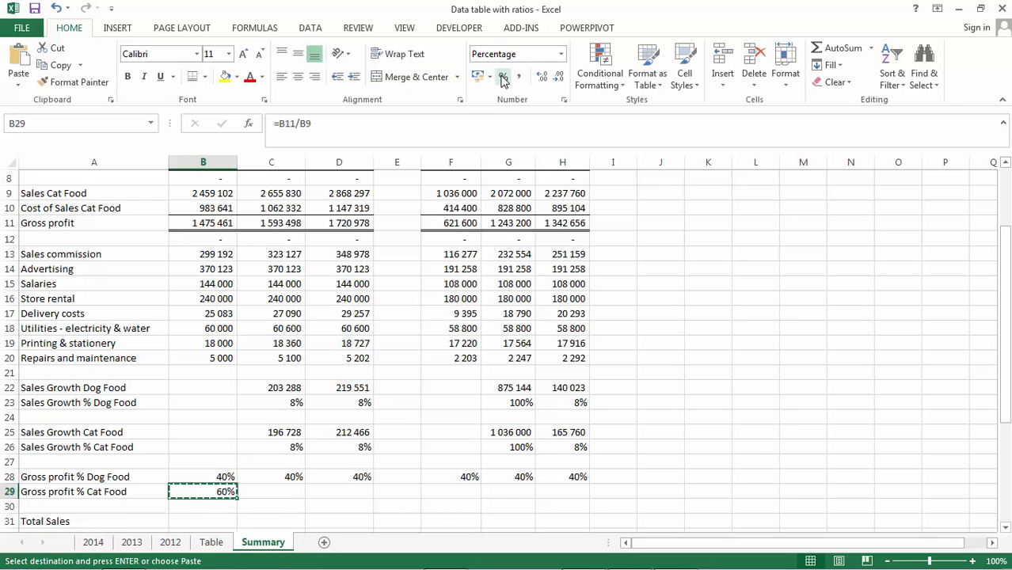
key(shift+Right)
key(shift+Right)
key(ctrl+v)
key(ctrl+c)
key(Right)
key(Right)
key(Right)
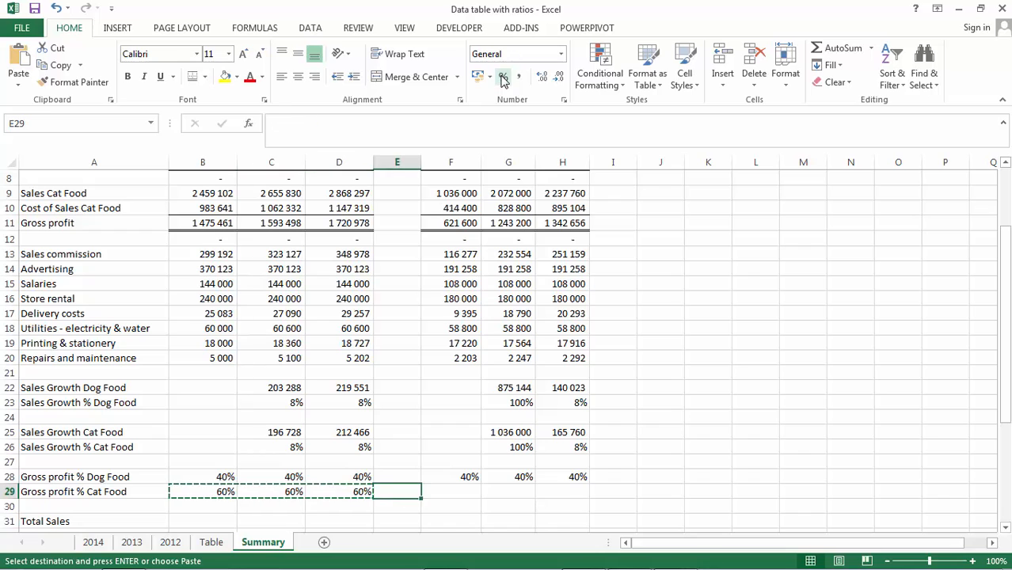
key(Right)
key(shift+Right)
key(shift+Right)
key(Return)
- Review the remaining summary rows for totals and expense percentages below the gross profit rows
key(Down)
key(Down)
key(Down)
key(Down)
key(Down)
key(Down)
key(Down)
key(Down)
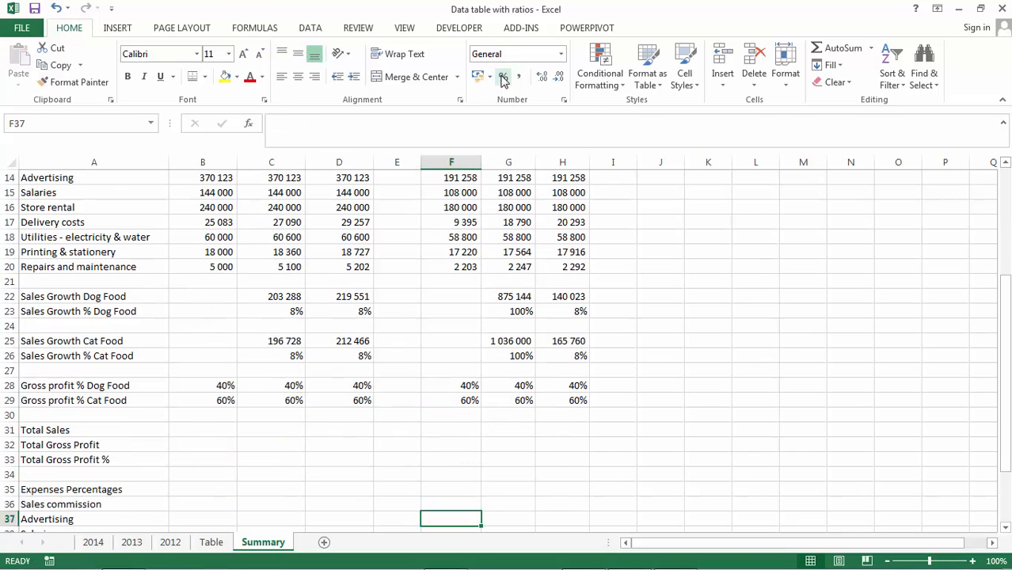
key(Left)
key(Left)
key(Left)
key(Left)
key(Up)
- Enter the Total Sales formula =B5+B9 in B31
key(Up)
key(Up)
key(Up)
key(Up)
key(Up)
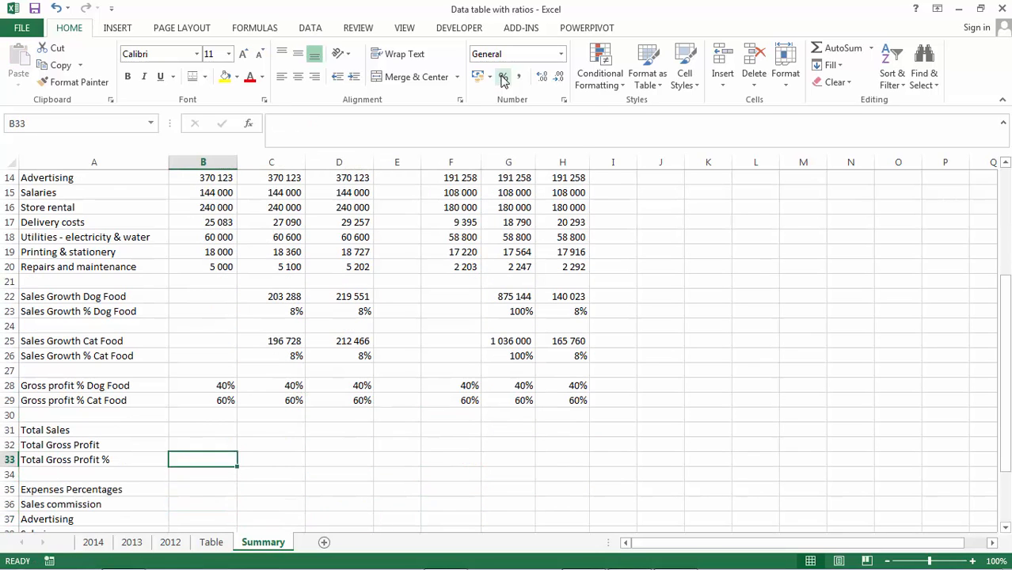
text(=)
key(Up)
key(Up)
key(Up)
key(Up)
key(Up)
key(Up)
key(Up)
key(Up)
key(Up)
key(Up)
key(Up)
key(Up)
key(Up)
key(Up)
key(Up)
key(Up)
key(Up)
key(Up)
key(Up)
key(Up)
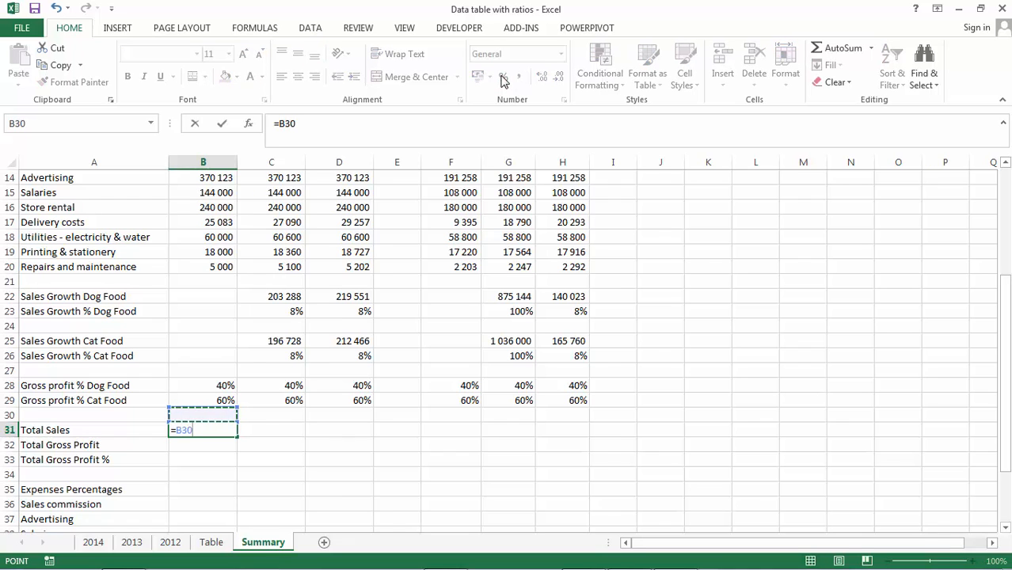
key(Down)
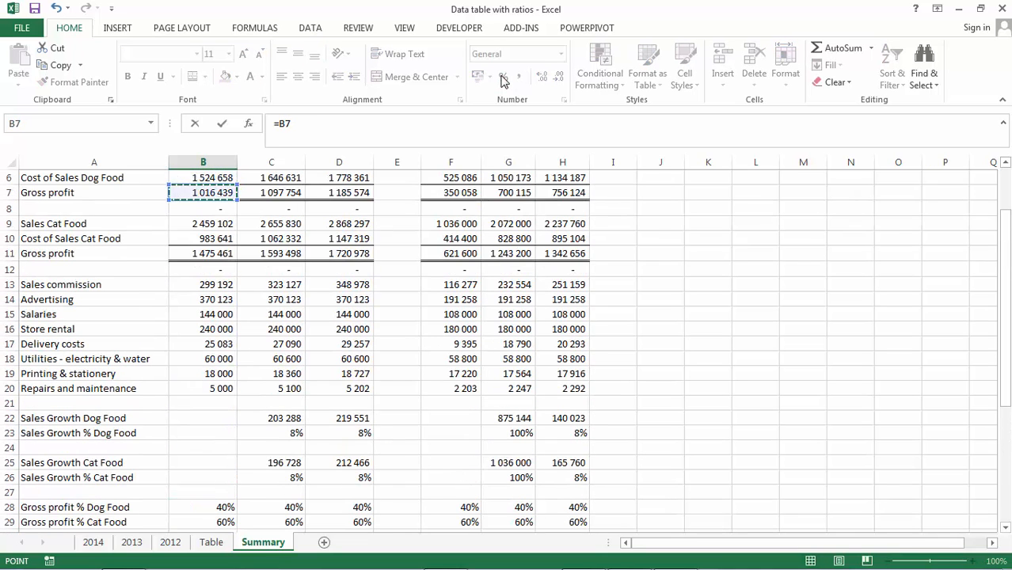
key(Up)
key(Up)
key(Up)
key(Down)
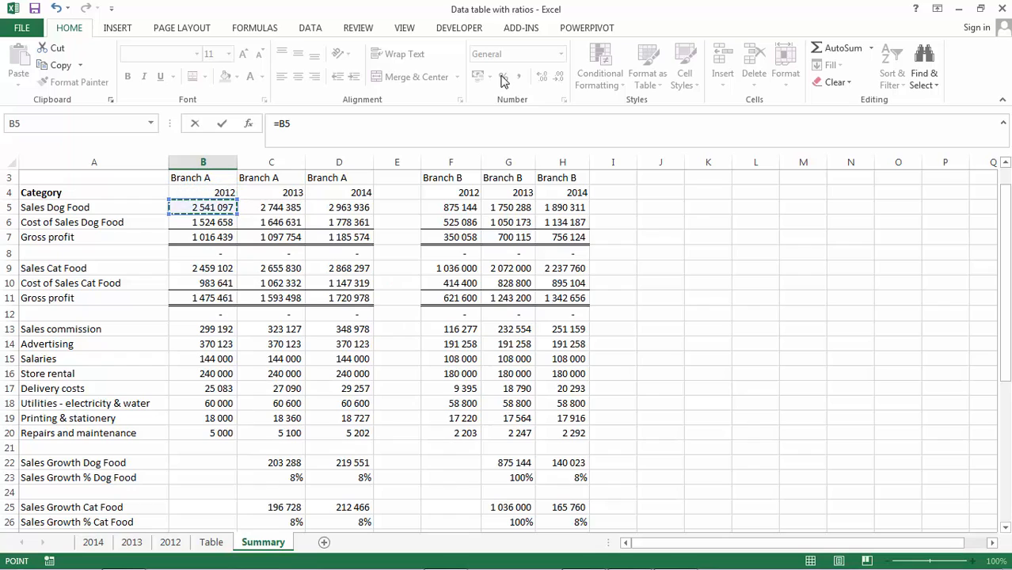
text(+)
click(194, 269)
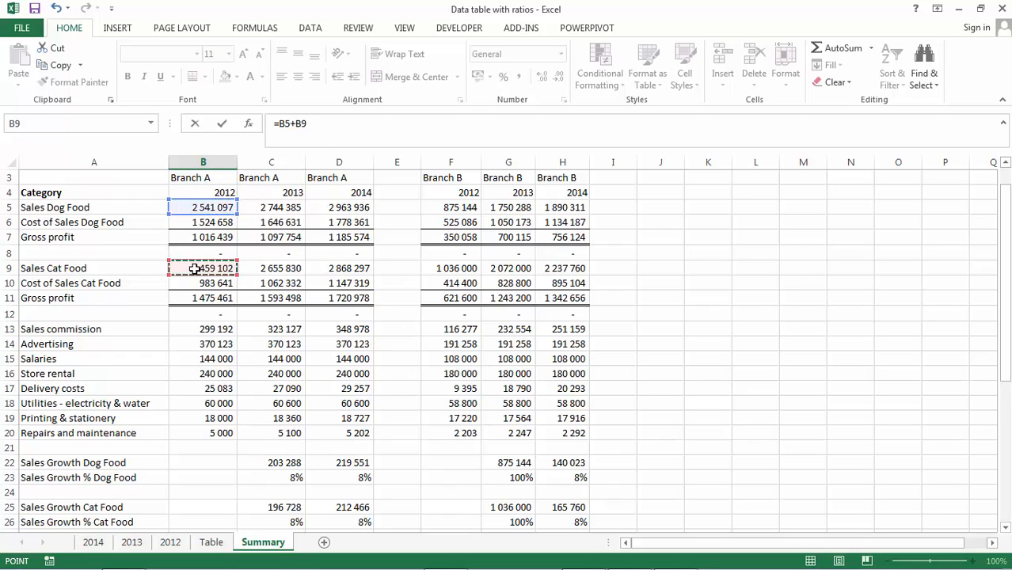
key(Return)
key(Up)
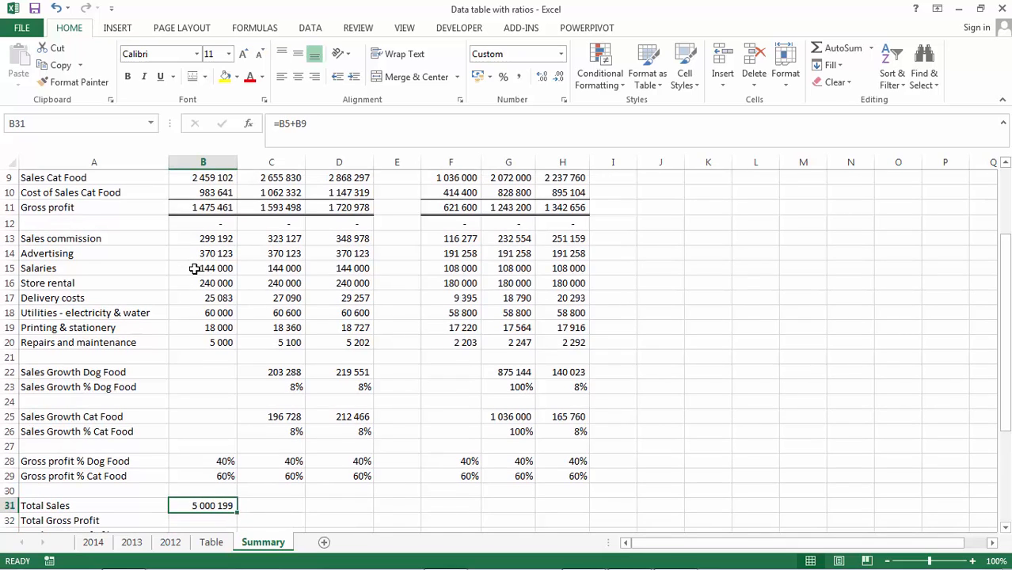
- Copy the Total Sales formula from B31 to C31:D31 and F31:H31
key(ctrl+c)
key(shift+Right)
key(shift+Right)
key(Return)
key(ctrl+c)
key(Right)
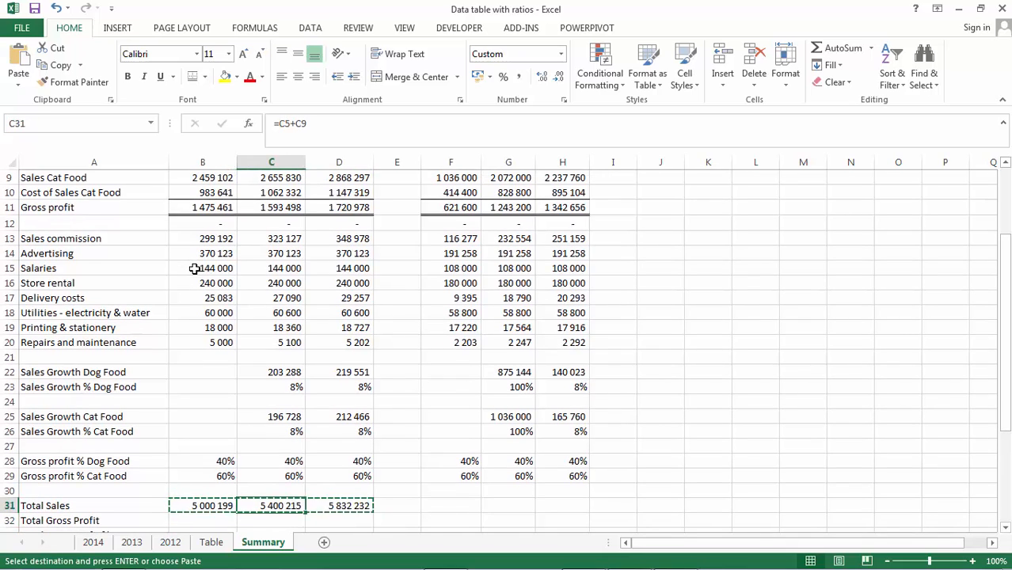
key(Right)
key(Right)
key(Right)
key(shift+Right)
key(shift+Right)
key(Return)
- Enter the Total Gross Profit formula =B7+B11 in B32
key(Down)
key(Down)
key(Down)
key(Down)
key(Down)
key(Down)
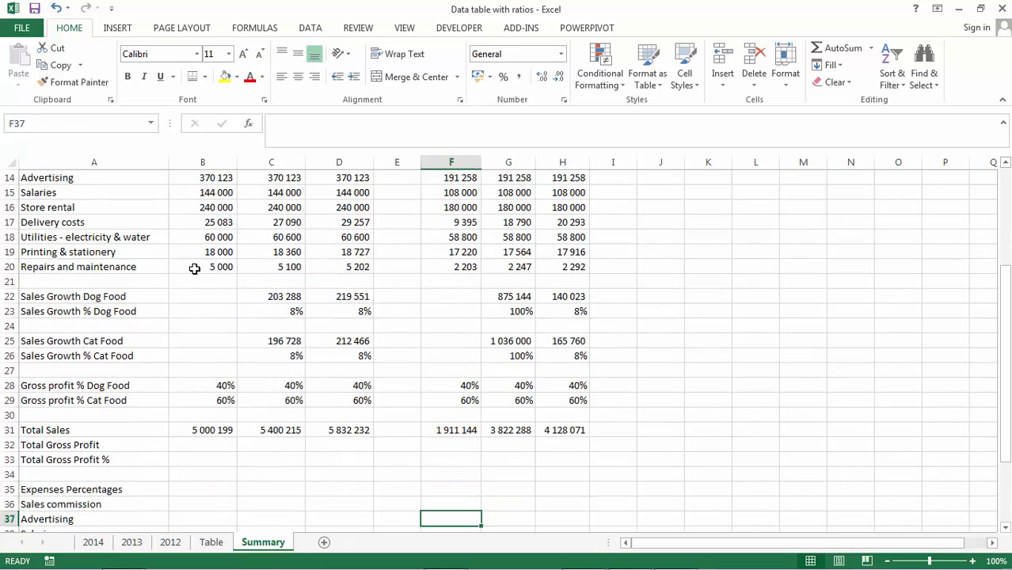
key(Up)
key(Up)
key(Up)
key(Up)
key(Left)
key(Left)
key(Left)
key(Left)
key(Left)
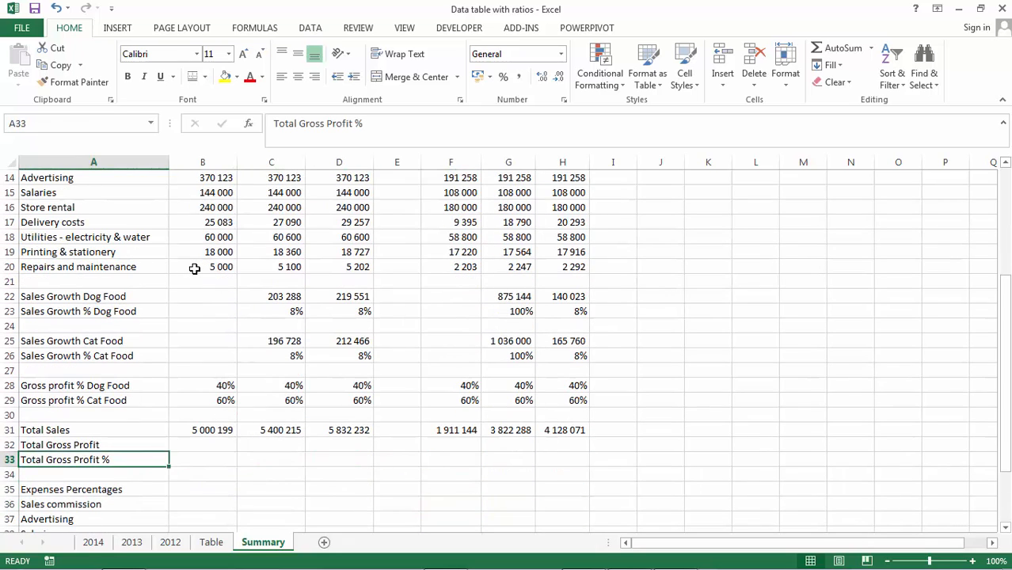
key(Up)
key(Right)
text(=)
key(Up)
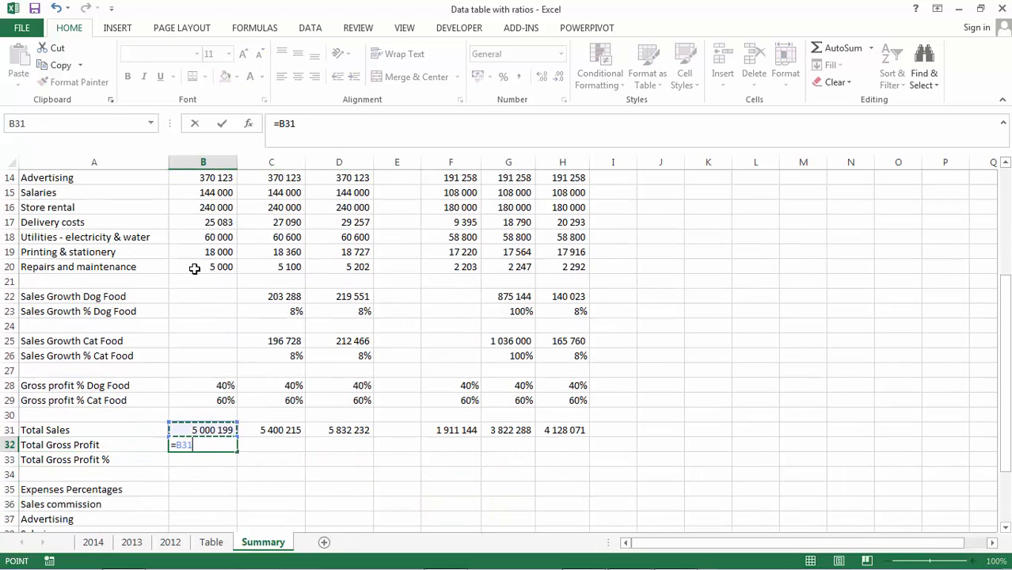
key(Up)
key(Up)
key(Up)
key(Up)
key(Up)
key(Up)
key(Up)
key(Up)
key(Up)
key(Up)
key(Up)
key(Up)
key(Up)
key(Up)
key(Up)
key(Up)
key(Up)
key(Up)
key(Up)
key(Up)
key(Down)
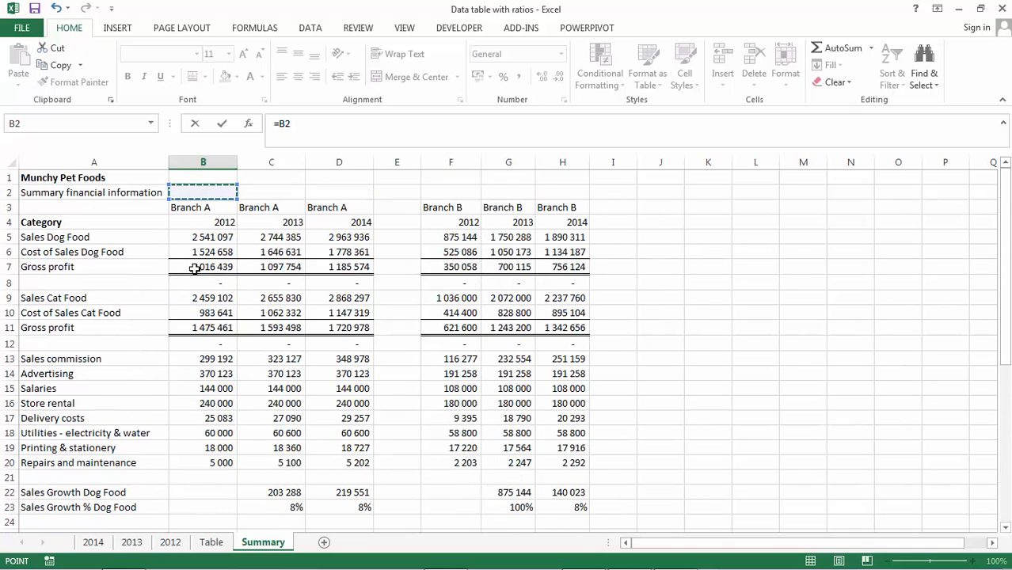
key(Down)
key(Down)
key(Down)
key(Down)
key(Down)
key(Down)
key(Up)
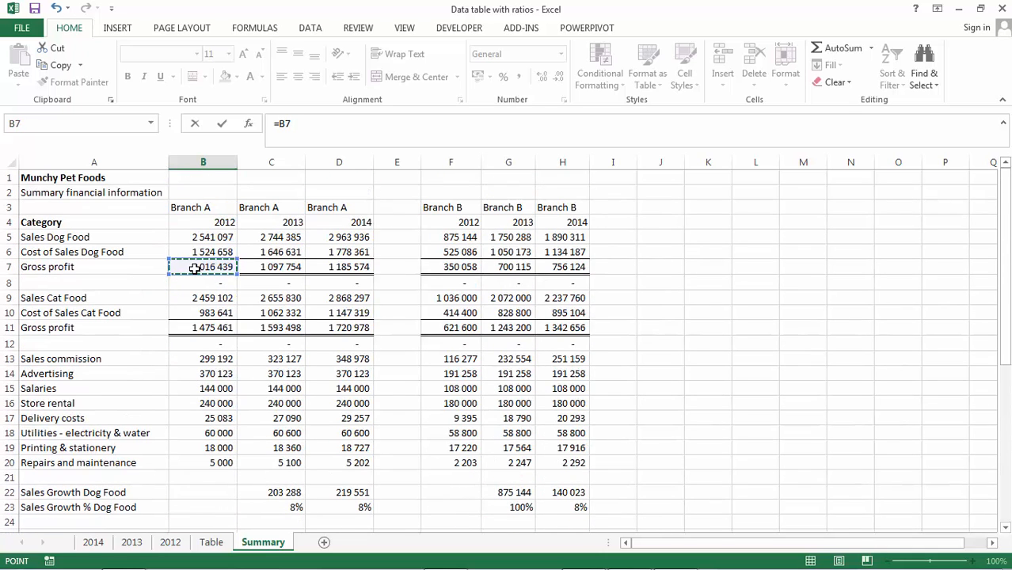
text(+)
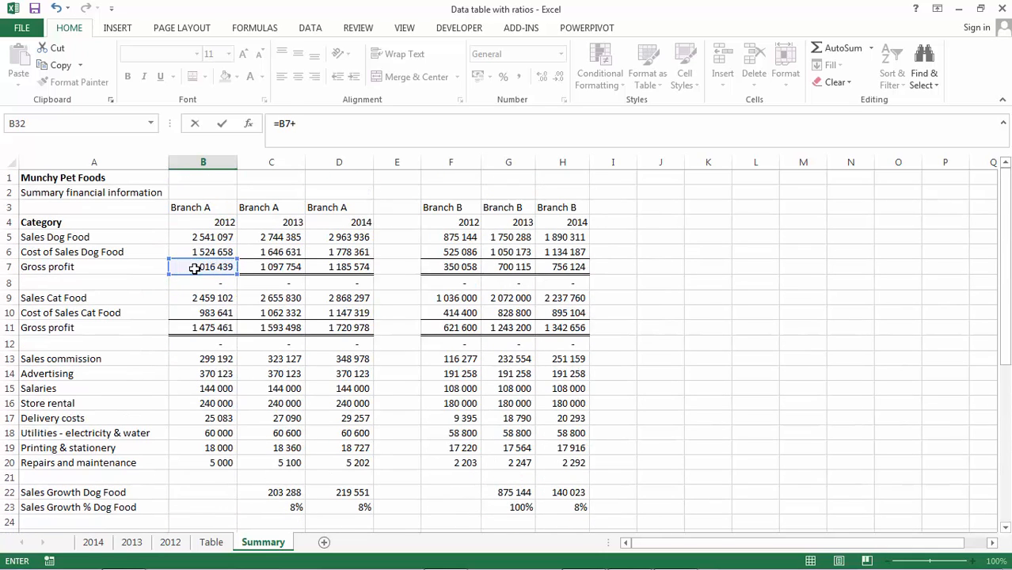
click(207, 324)
key(Return)
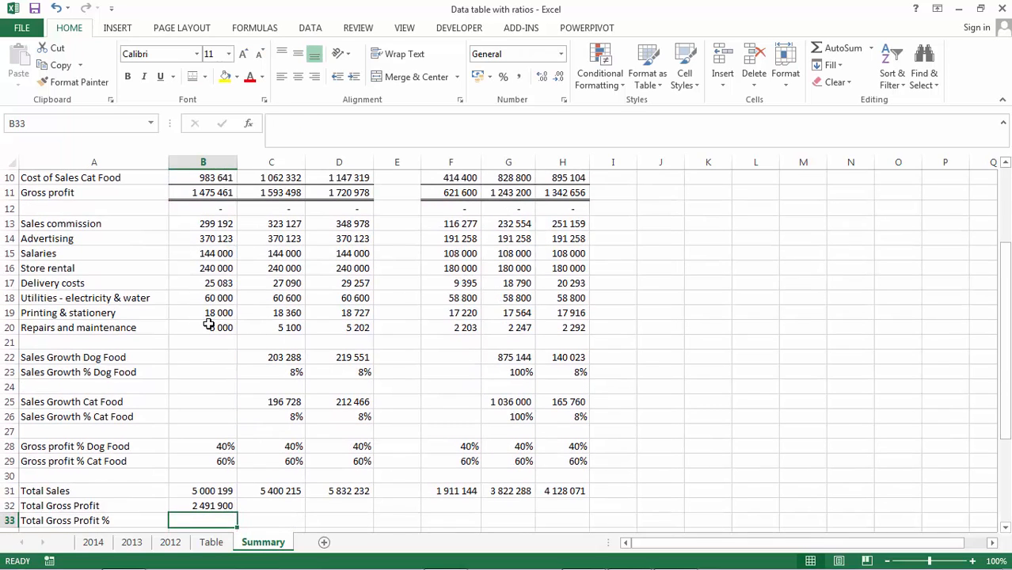
- Copy the Total Gross Profit formula from B32 to C32:D32 and F32:H32
key(Up)
key(ctrl+c)
key(shift+Right)
key(shift+Right)
key(ctrl+v)
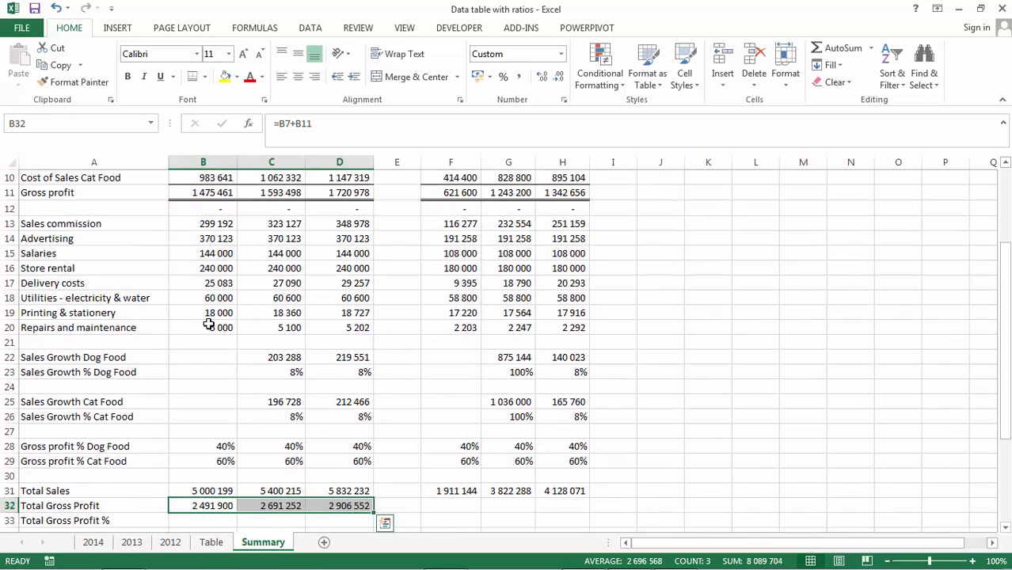
key(ctrl+c)
key(Right)
key(Right)
key(Right)
key(Right)
key(Return)
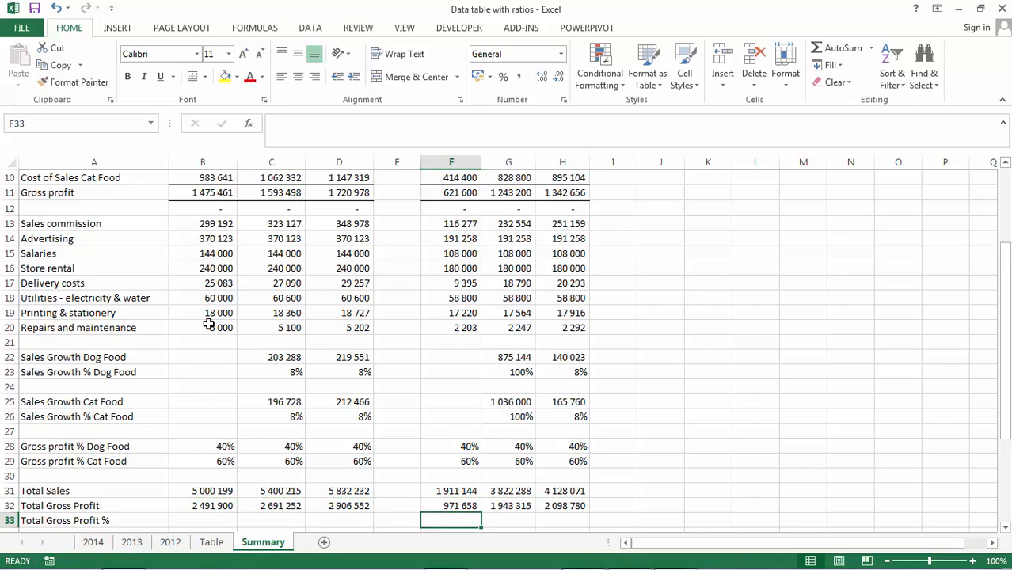
- Enter the Total Gross Profit % formula =B32/B31 in B33
key(Left)
key(Left)
key(Left)
key(Left)
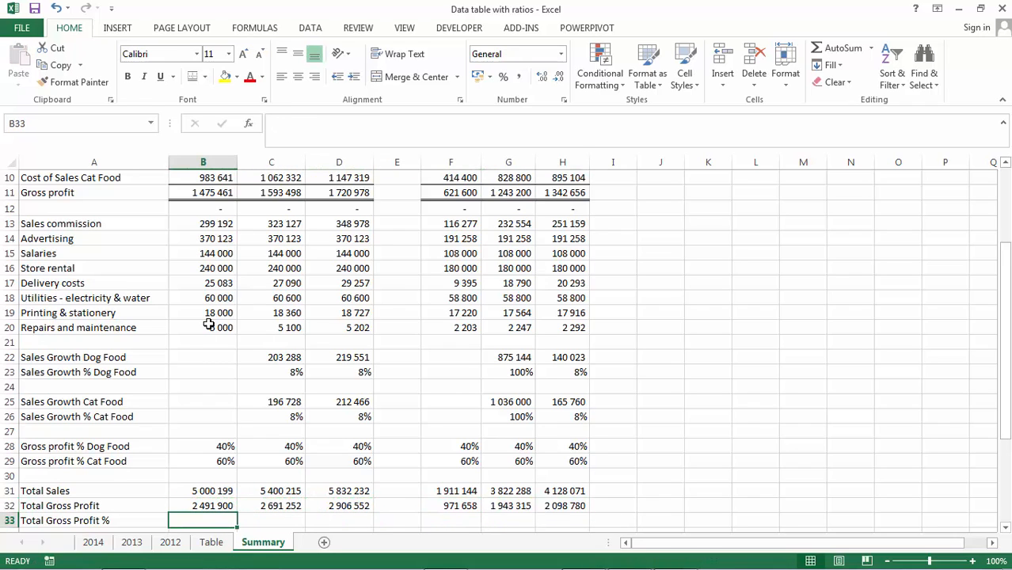
text(=)
key(Up)
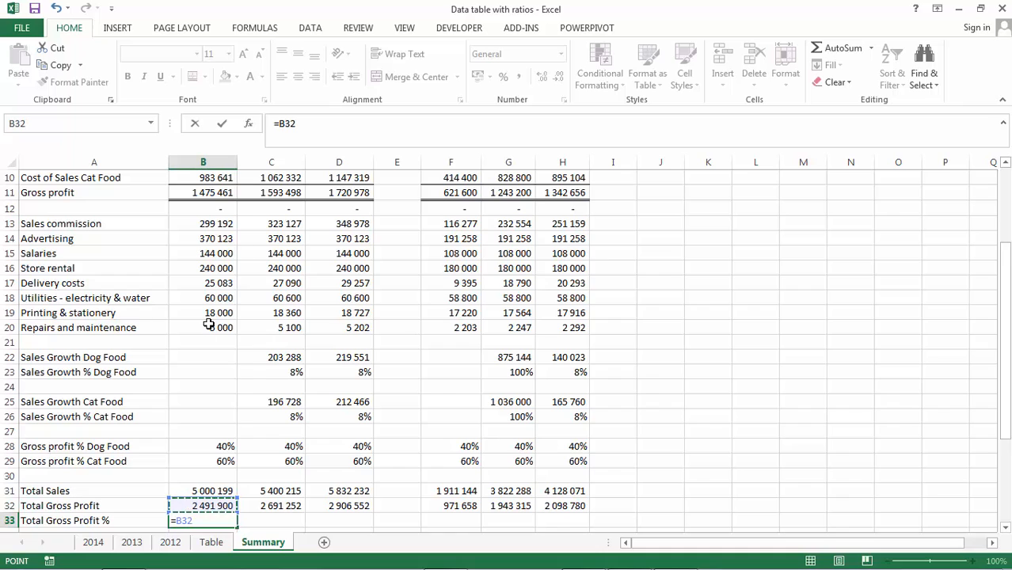
text(/)
key(Up)
- Format B33 as a percentage and copy it to C33:D33
key(Up)
key(Return)
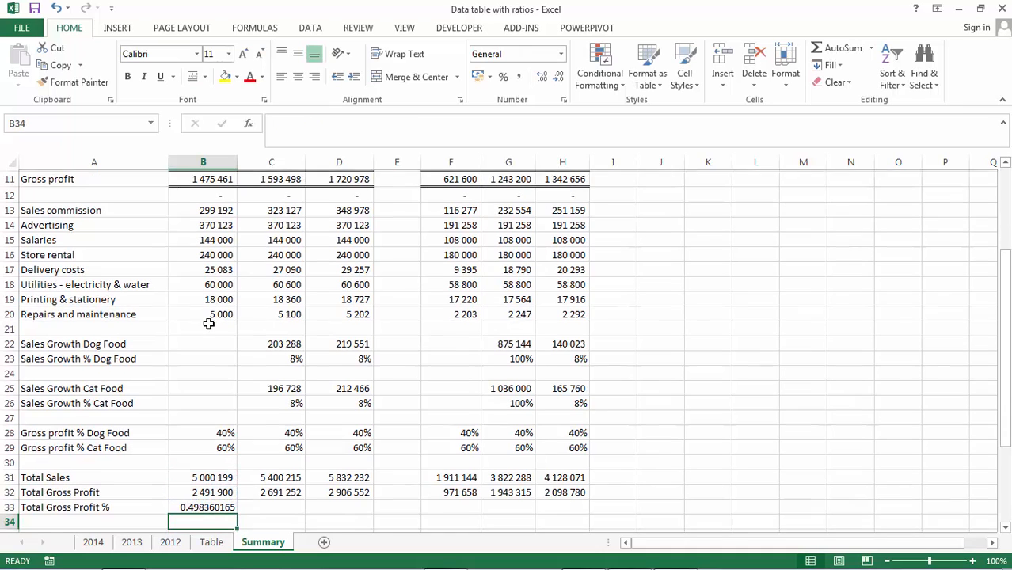
key(Up)
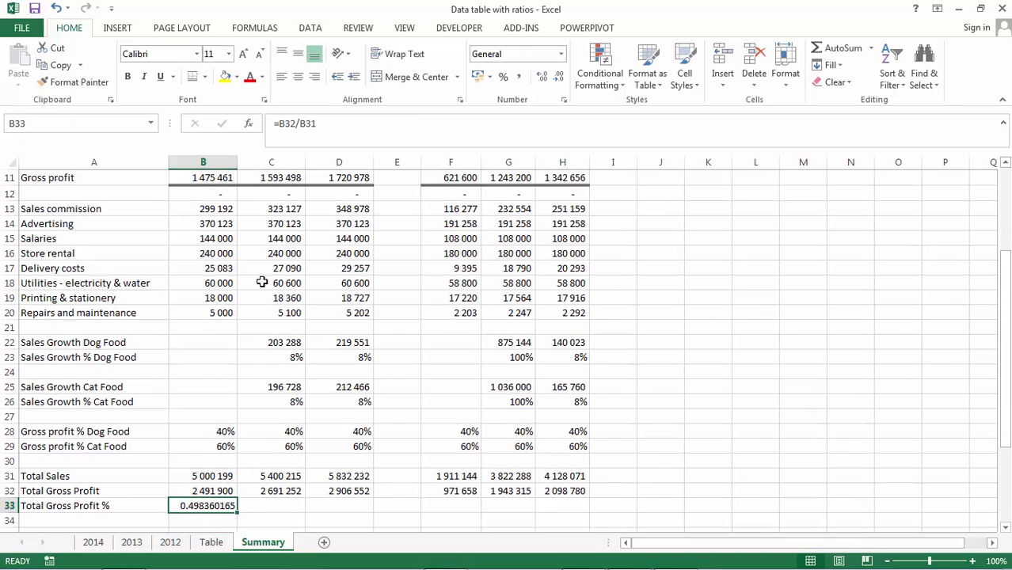
click(501, 79)
key(ctrl+c)
key(shift+Right)
key(shift+Right)
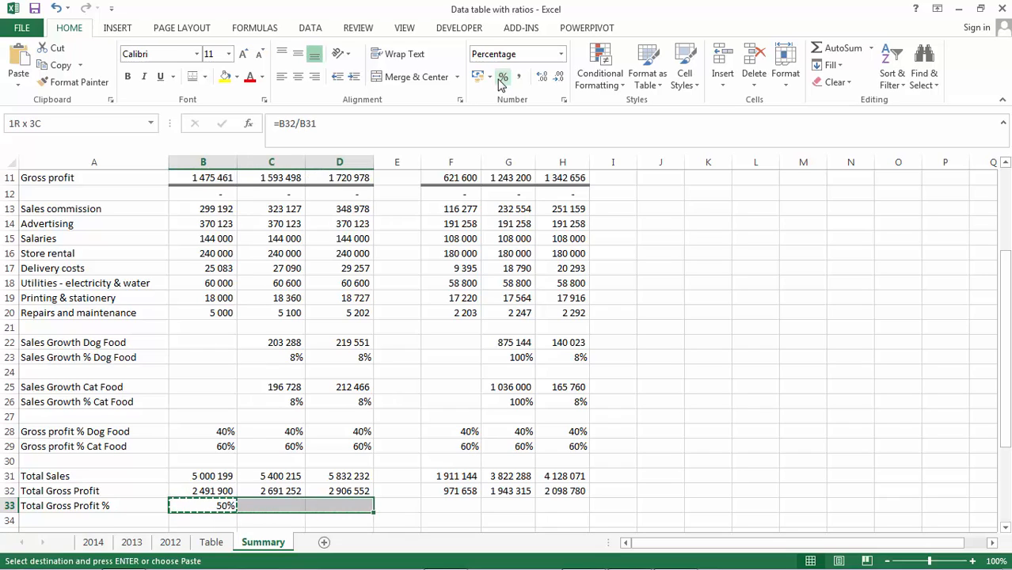
key(ctrl+v)
key(Return)
- Copy the Total Gross Profit % formula to F33:H33
key(Right)
key(ctrl+c)
key(Right)
key(Right)
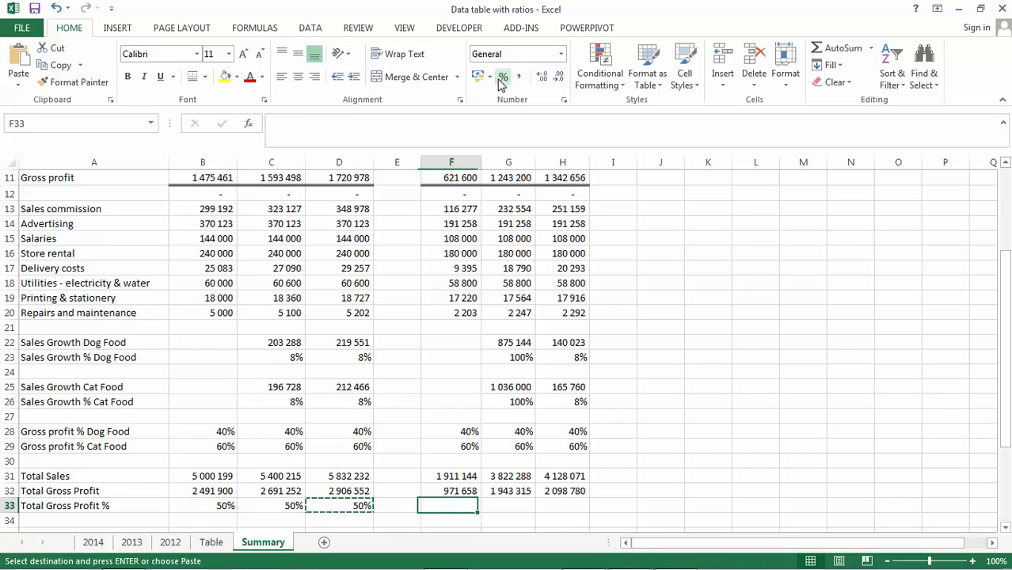
key(shift+Right)
key(shift+Right)
key(ctrl+v)
key(Return)
- Enter the sales commission percentage formula =B13/B31 in B36 under Expenses Percentages
key(Down)
key(Down)
key(Down)
key(Down)
key(Down)
key(Down)
key(Down)
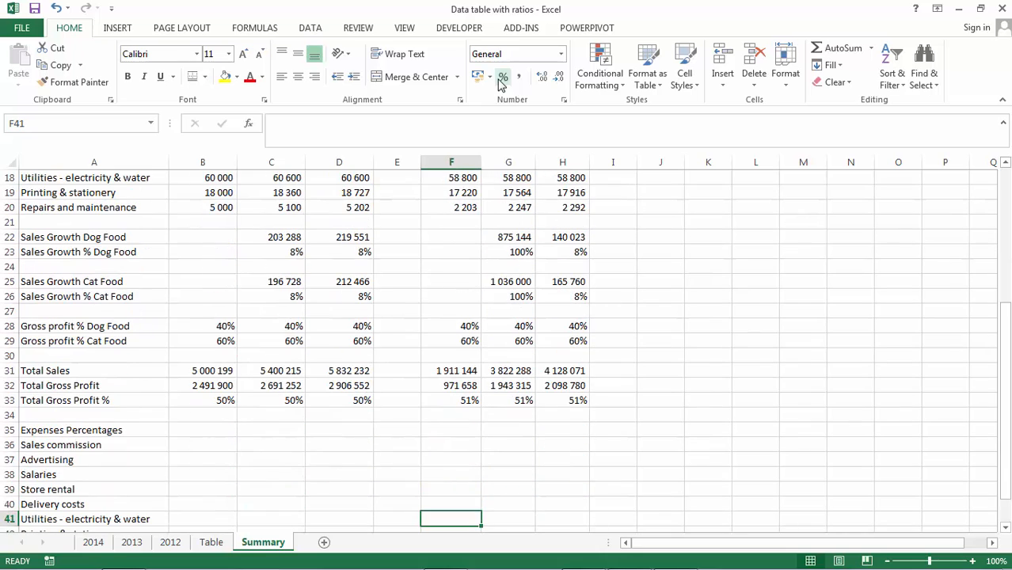
key(Left)
key(Left)
key(Left)
key(Up)
key(Up)
key(Up)
key(Up)
key(Left)
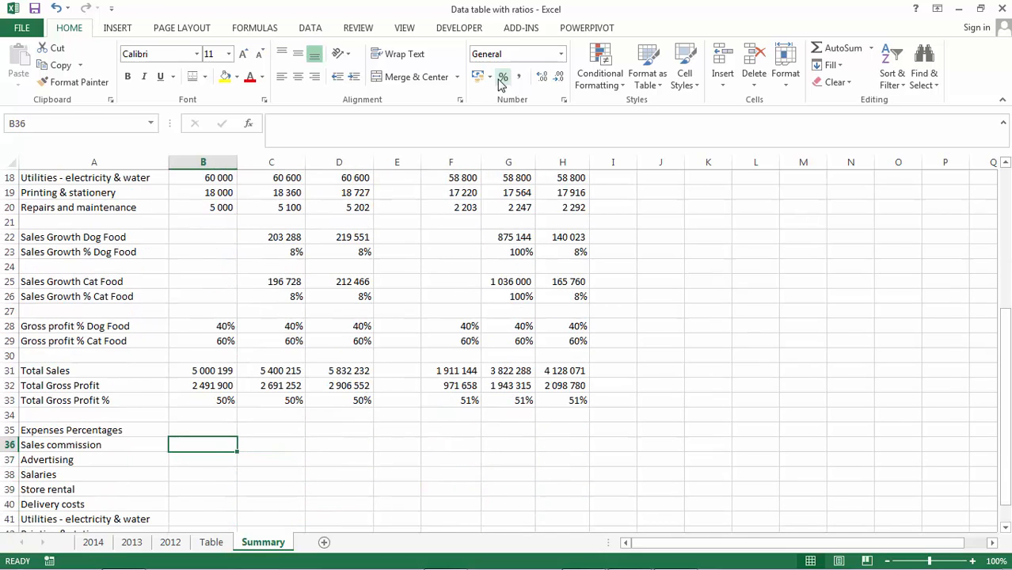
text(=)
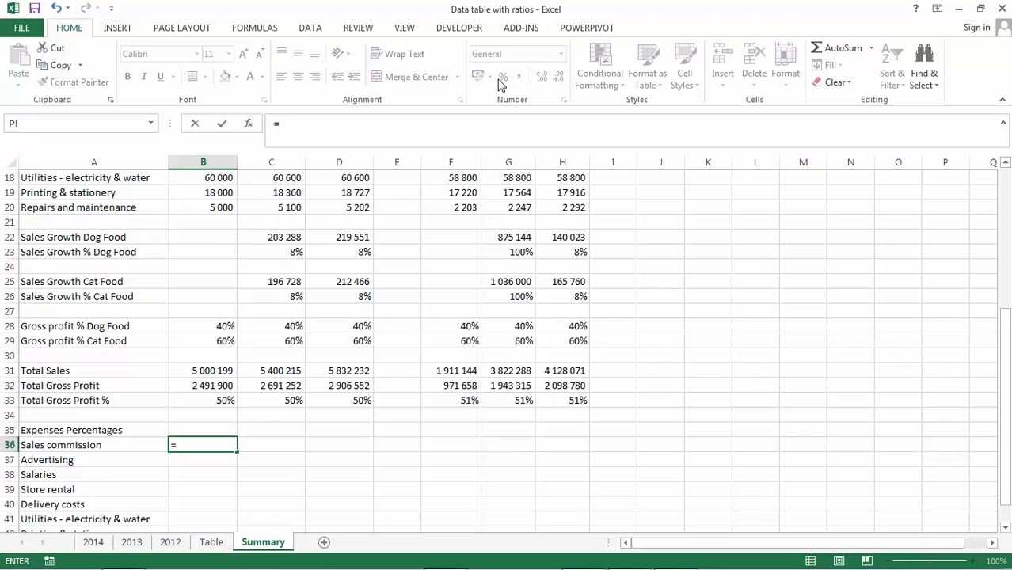
key(Up)
key(Up)
key(Up)
key(Up)
key(Up)
key(Up)
key(Up)
key(Up)
key(Up)
key(Up)
key(Up)
key(Up)
key(Up)
key(Up)
key(Up)
key(Up)
key(Up)
key(Up)
key(Up)
key(Up)
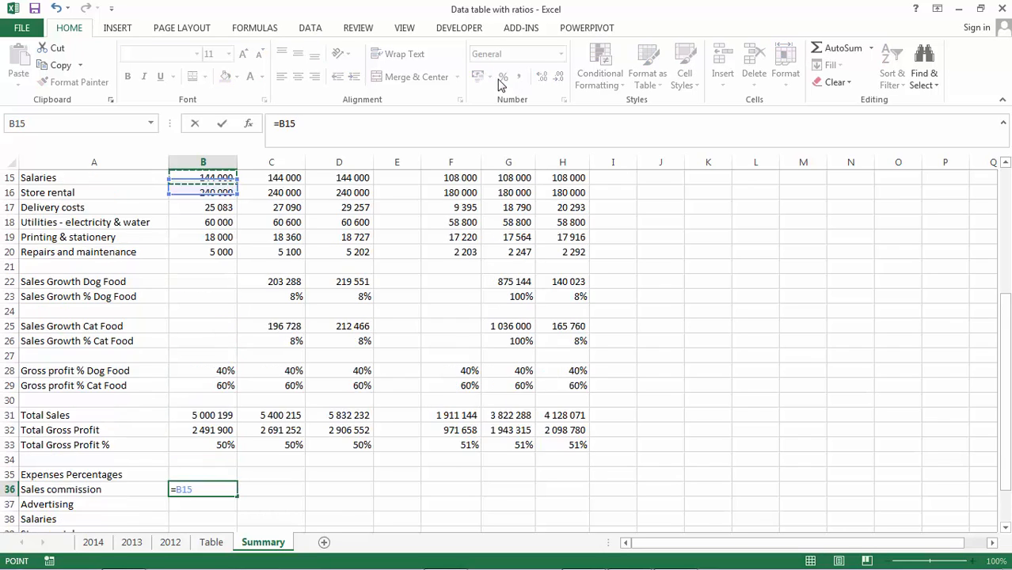
key(Down)
key(Down)
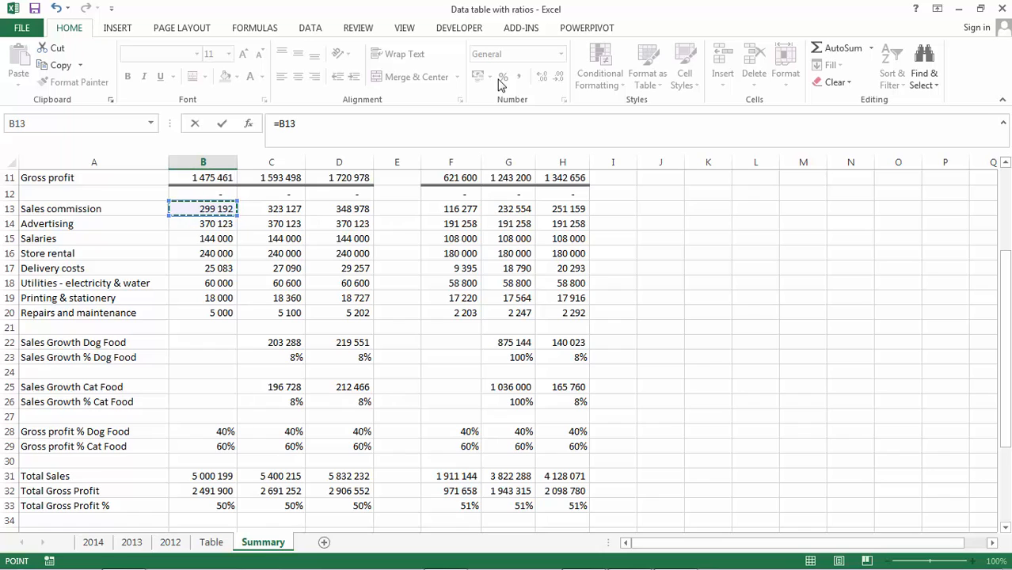
text(/)
key(Up)
key(Up)
key(Up)
key(Up)
key(Up)
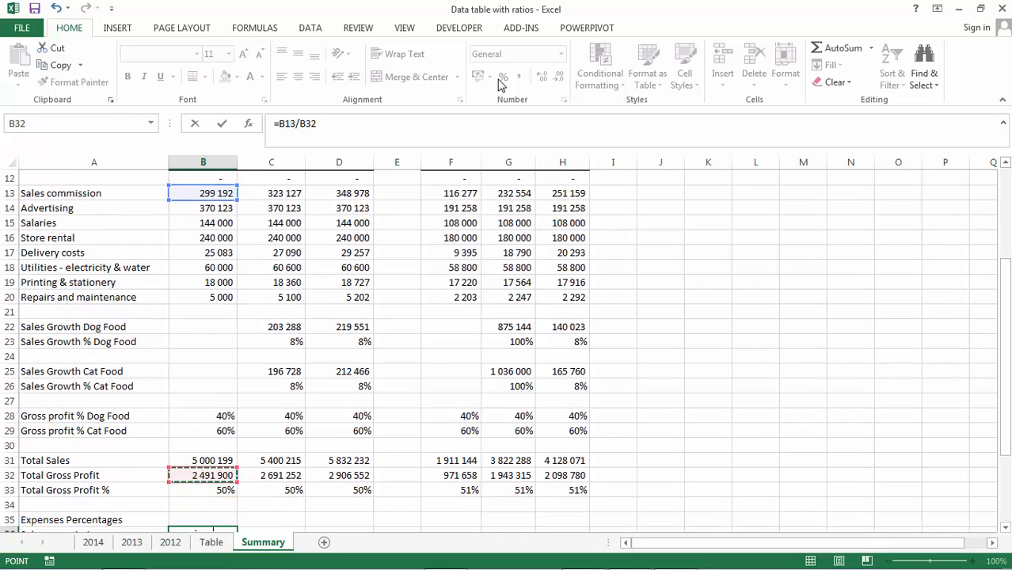
key(Return)
- Format B36 as a percentage and lock the total sales row so the formula reads =B13/B$31
key(Up)
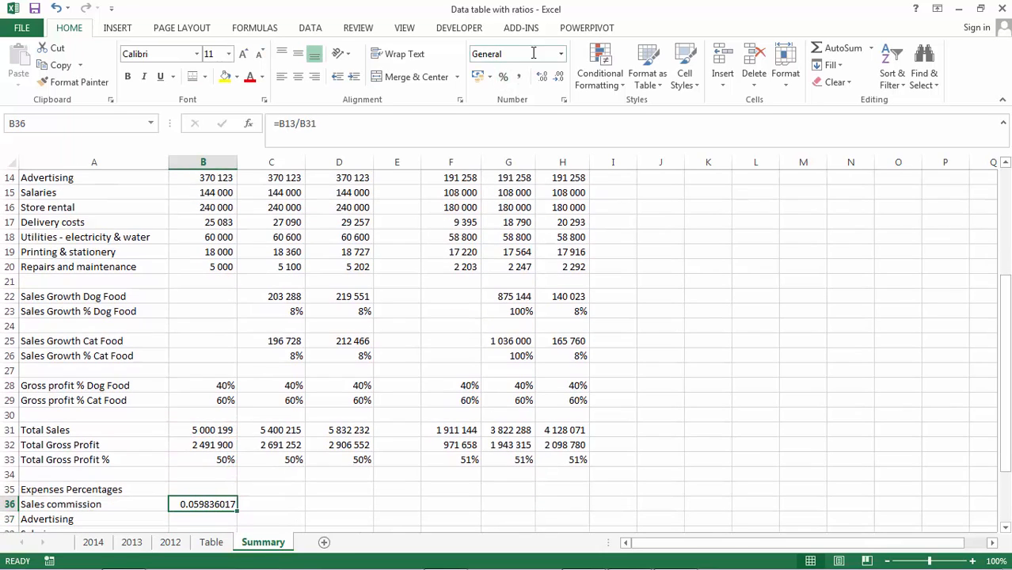
click(504, 77)
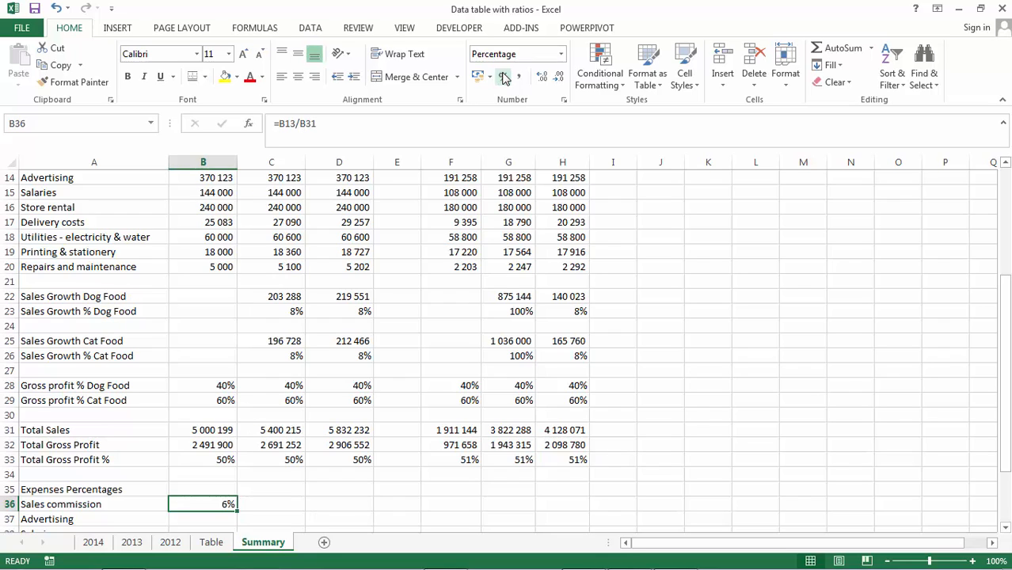
click(306, 124)
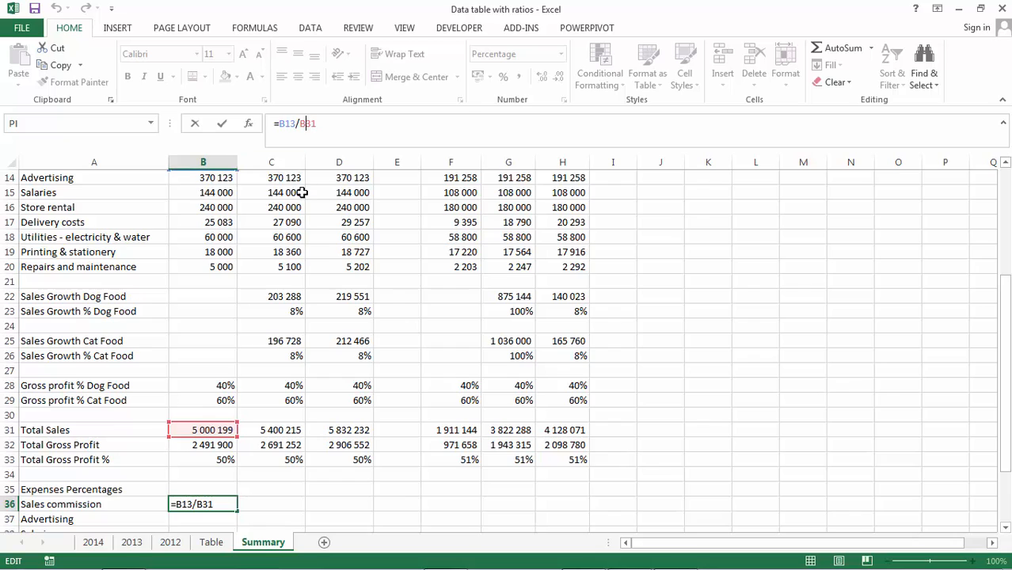
key(F4)
key(F4)
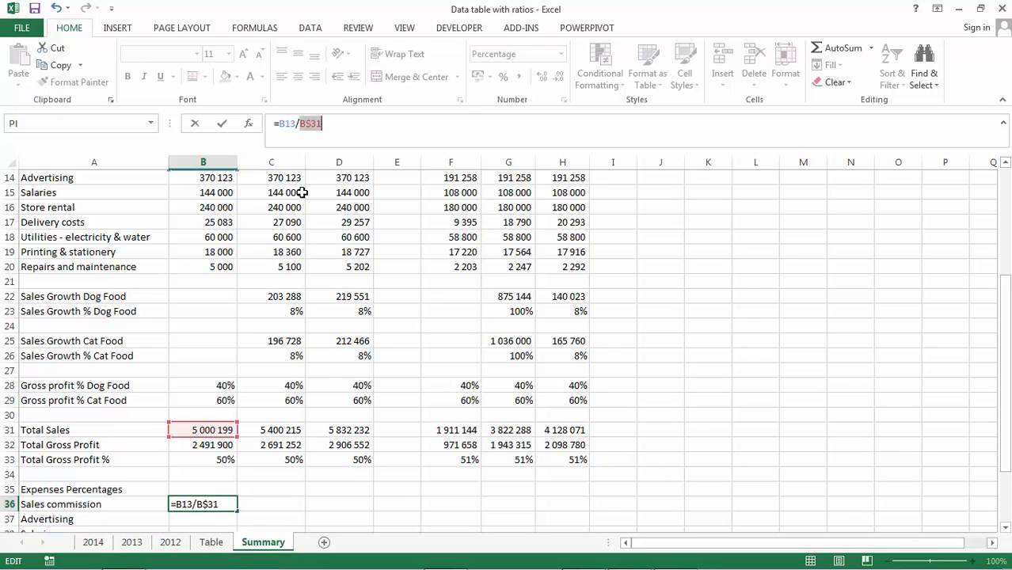
key(Return)
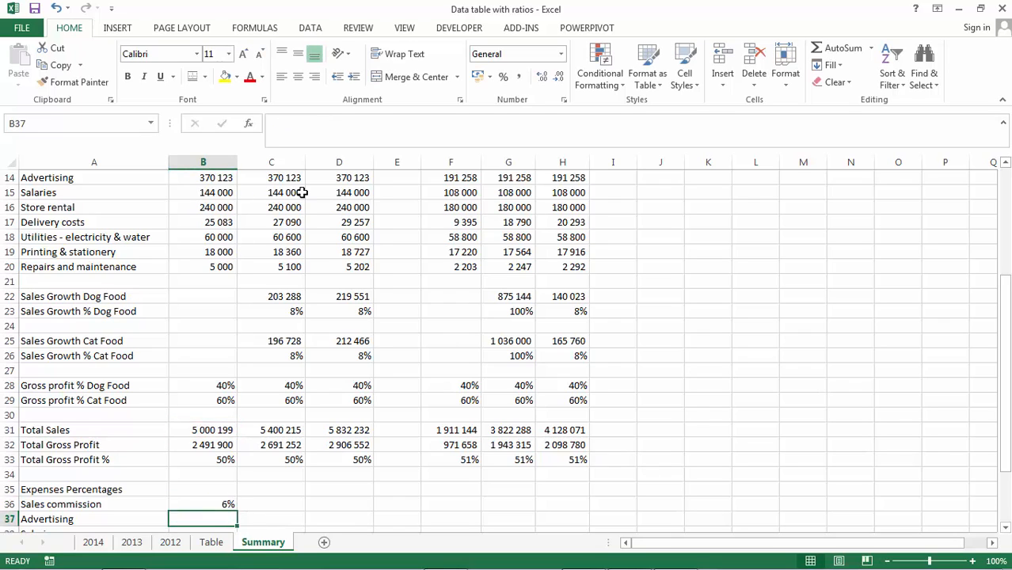
key(Up)
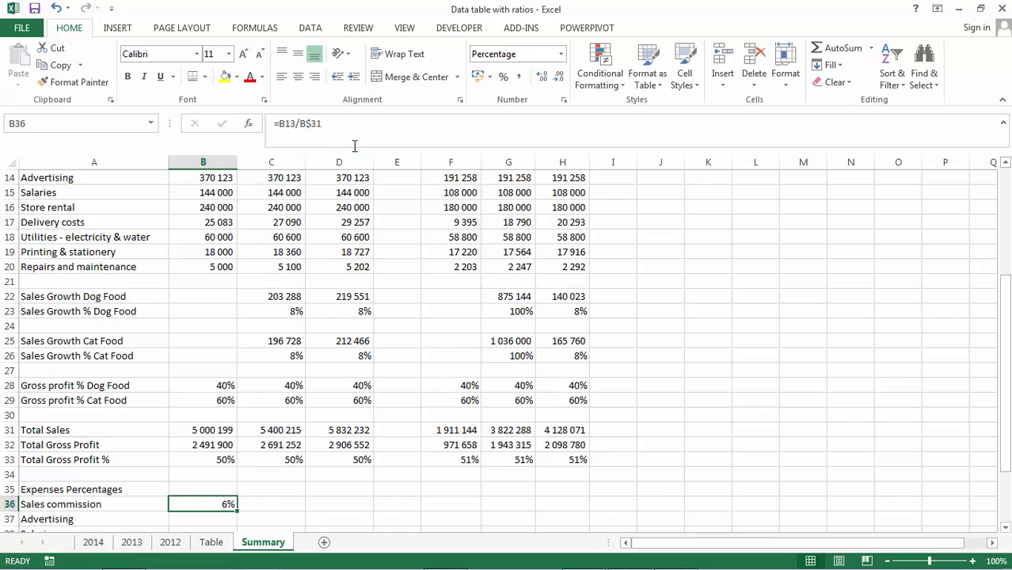
click(346, 124)
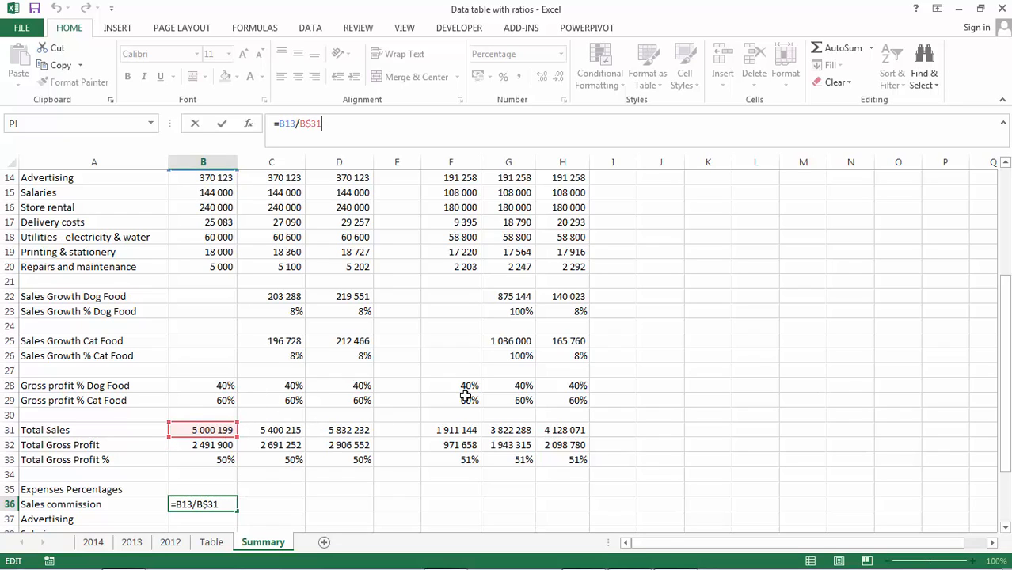
key(Return)
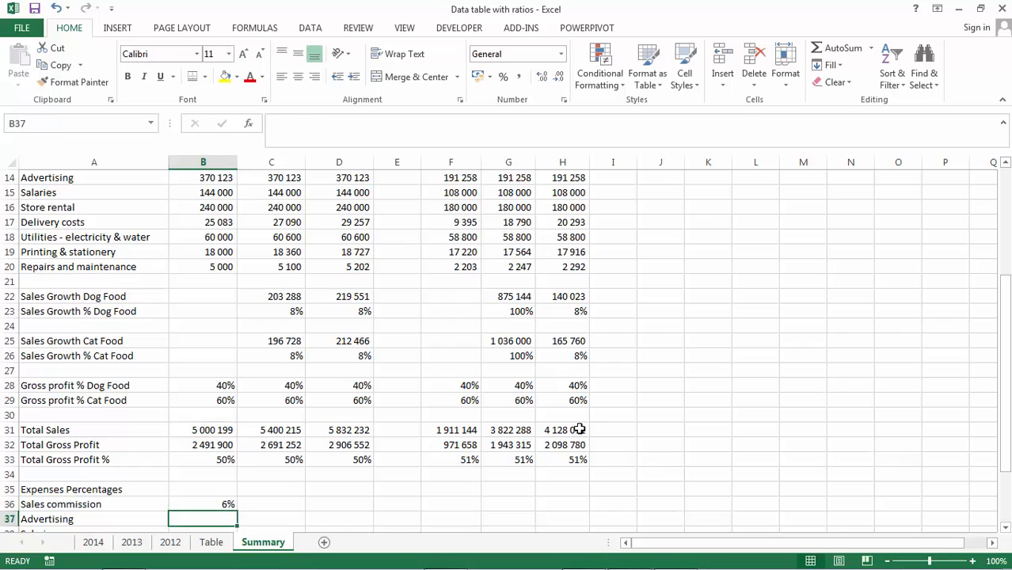
- Copy the sales commission percentage formula from B36 to C36:D36 and F36:H36
key(Up)
key(ctrl+c)
key(shift+Right)
key(shift+Right)
key(ctrl+v)
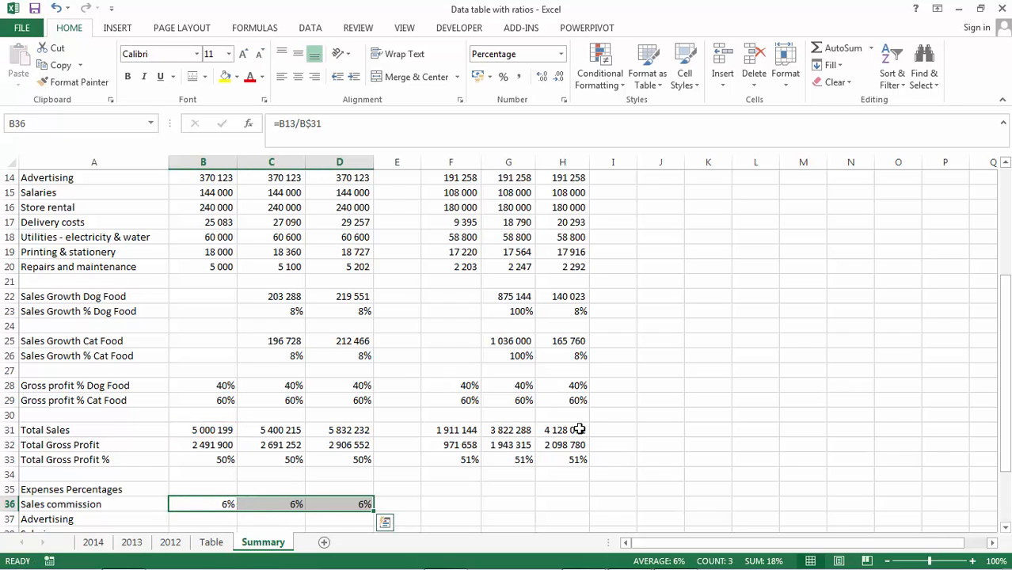
key(Right)
key(Right)
key(Right)
key(Right)
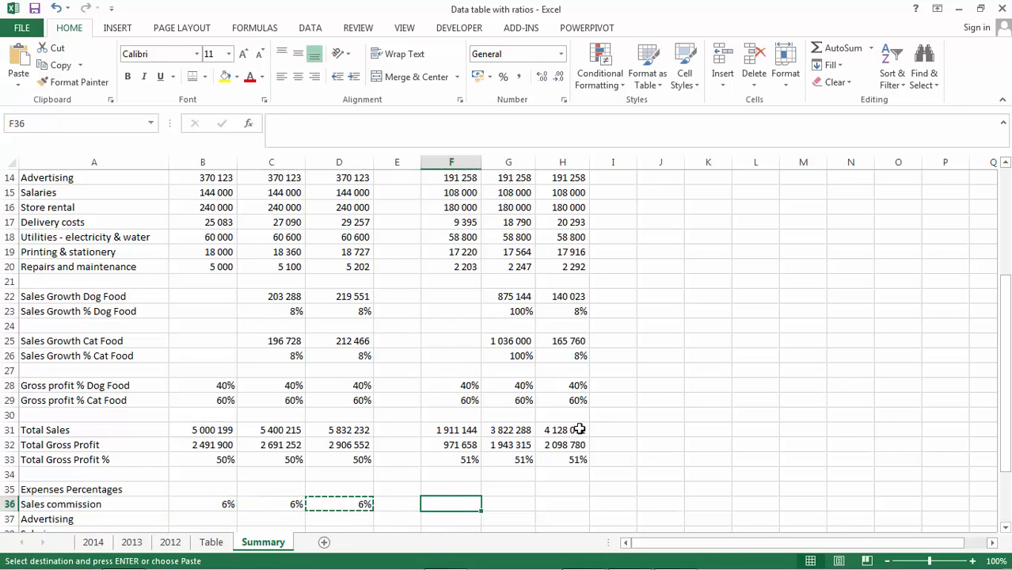
key(shift+Right)
key(shift+Right)
key(Return)
- Copy the B36:D36 formulas down through the expense rows 37 to 43
key(Left)
key(Left)
key(Left)
key(Left)
key(shift+Right)
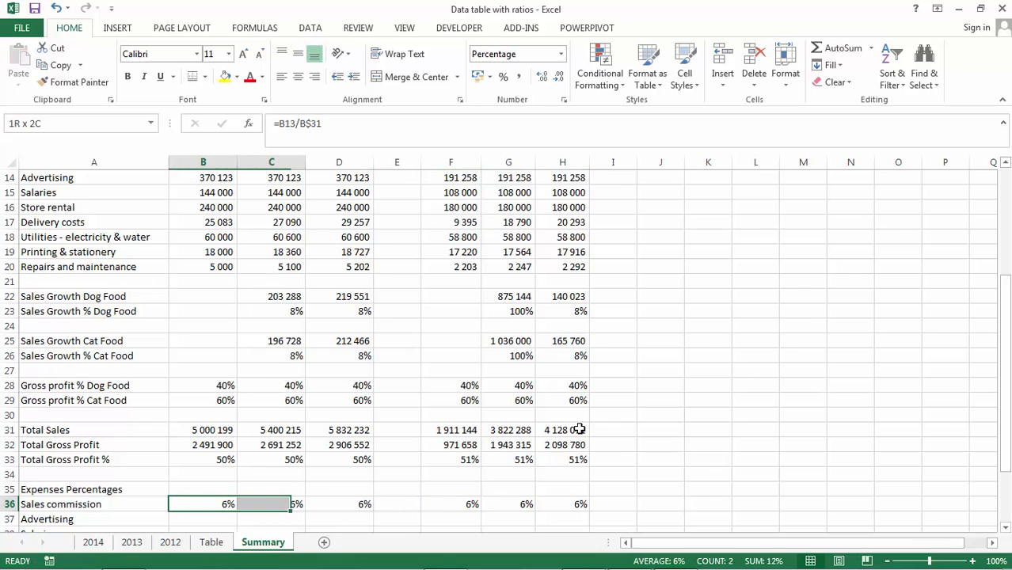
key(shift+Right)
key(ctrl+c)
key(shift+Down)
key(shift+Down)
key(shift+Down)
key(shift+Down)
key(shift+Down)
key(shift+Down)
key(shift+Down)
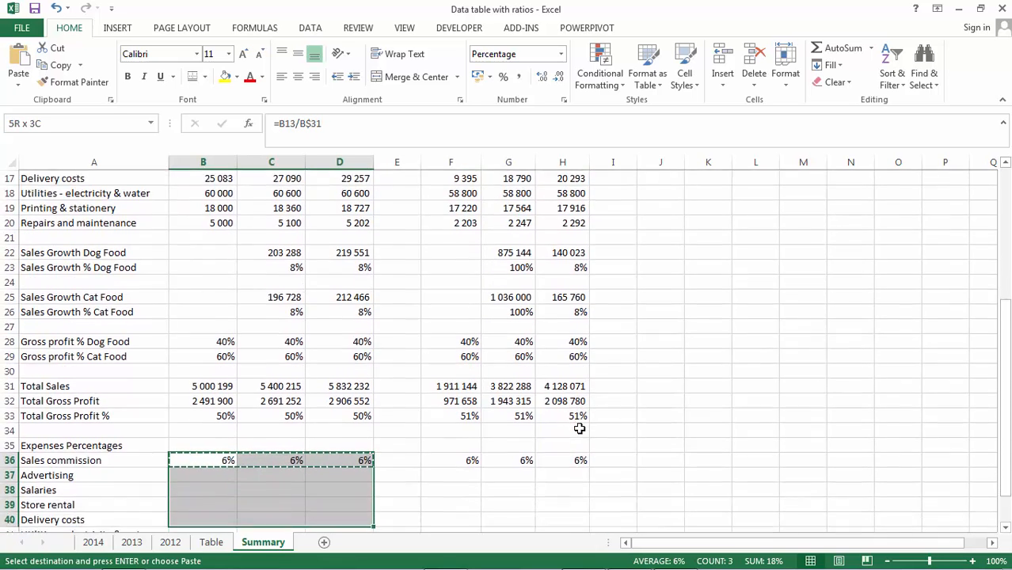
key(Return)
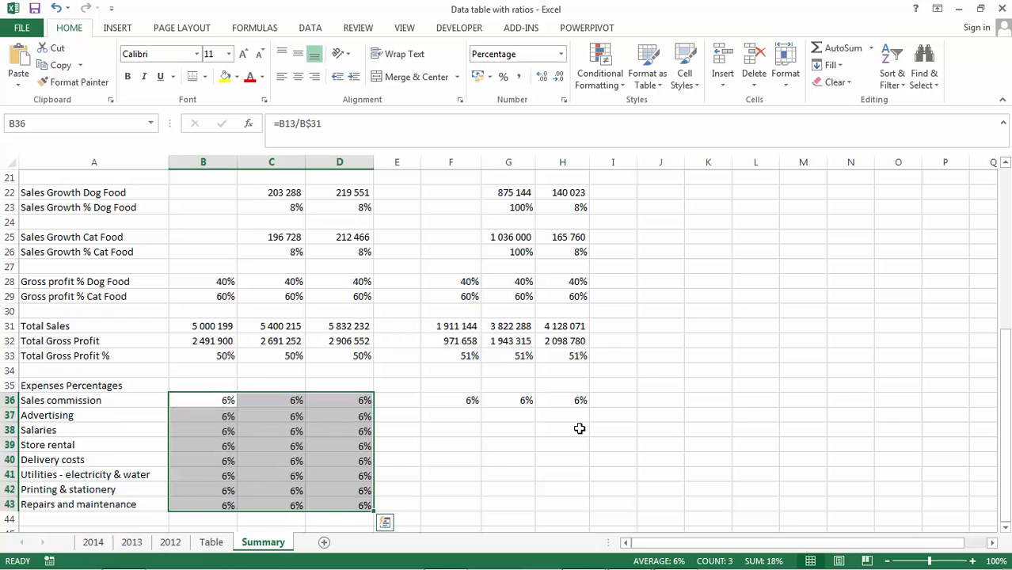
- Copy the B37:D37 formulas to F37:H37 and fill them down through row 43
key(Down)
click(384, 124)
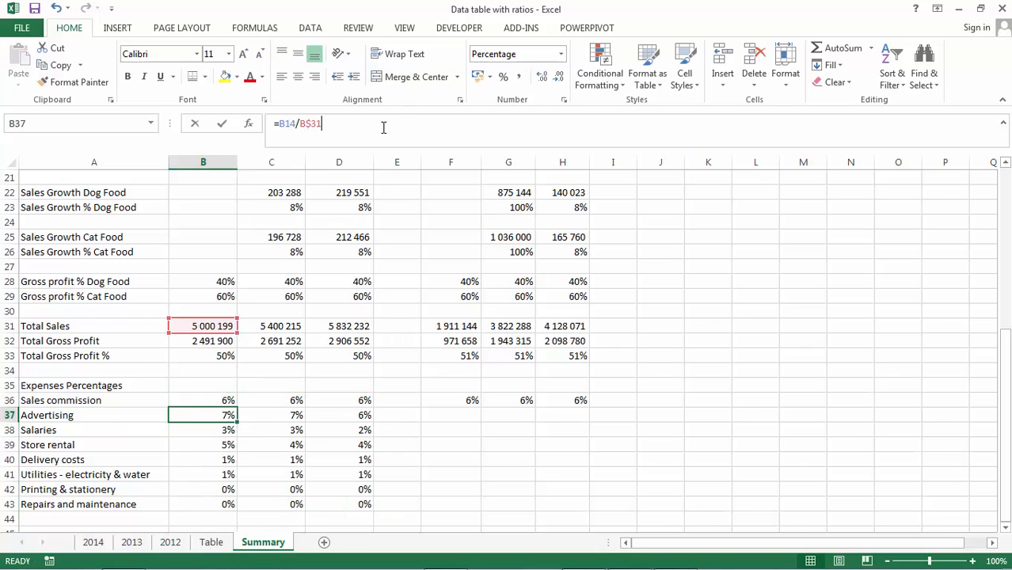
drag(1007, 380, 1004, 358)
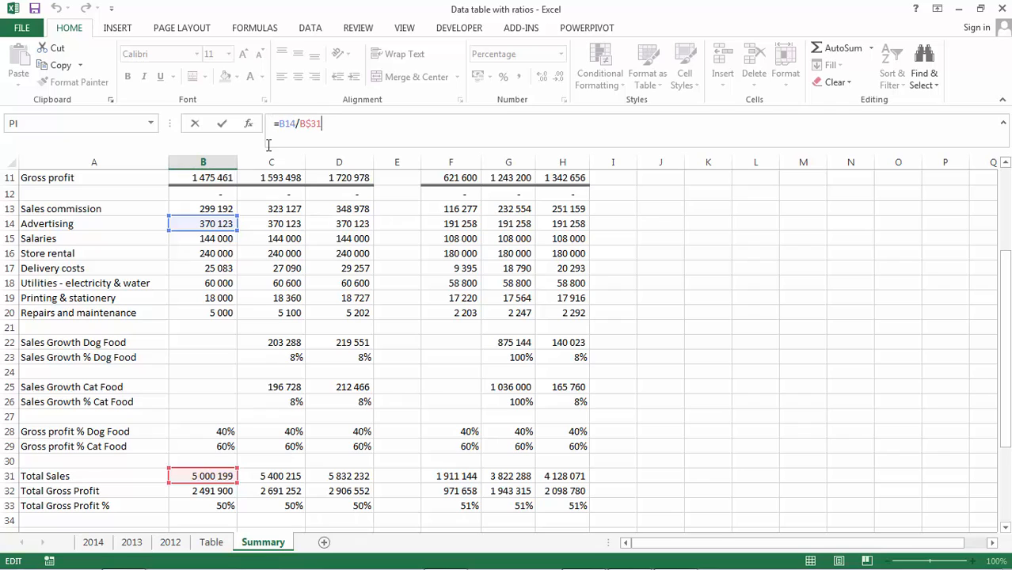
key(Return)
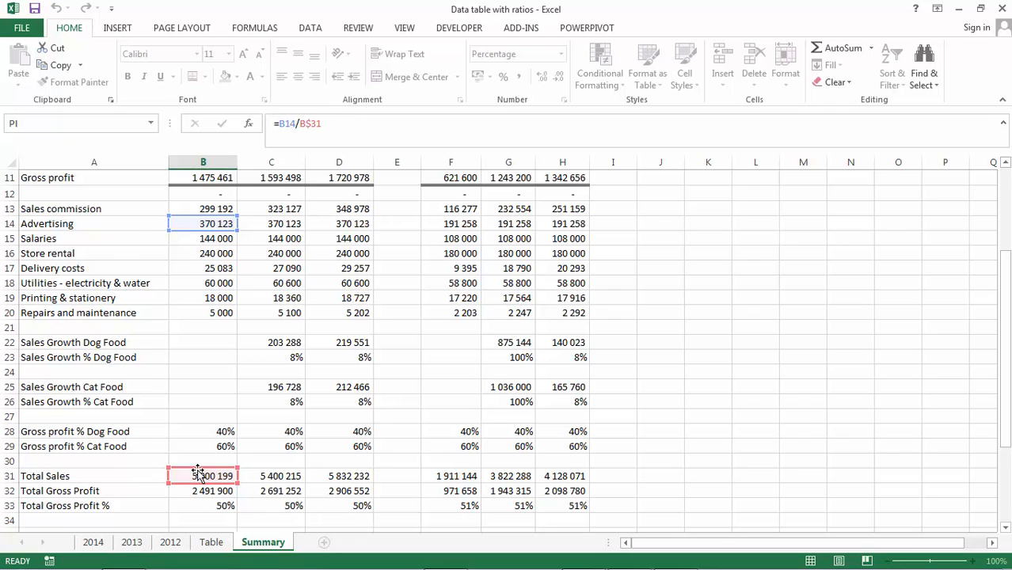
key(Up)
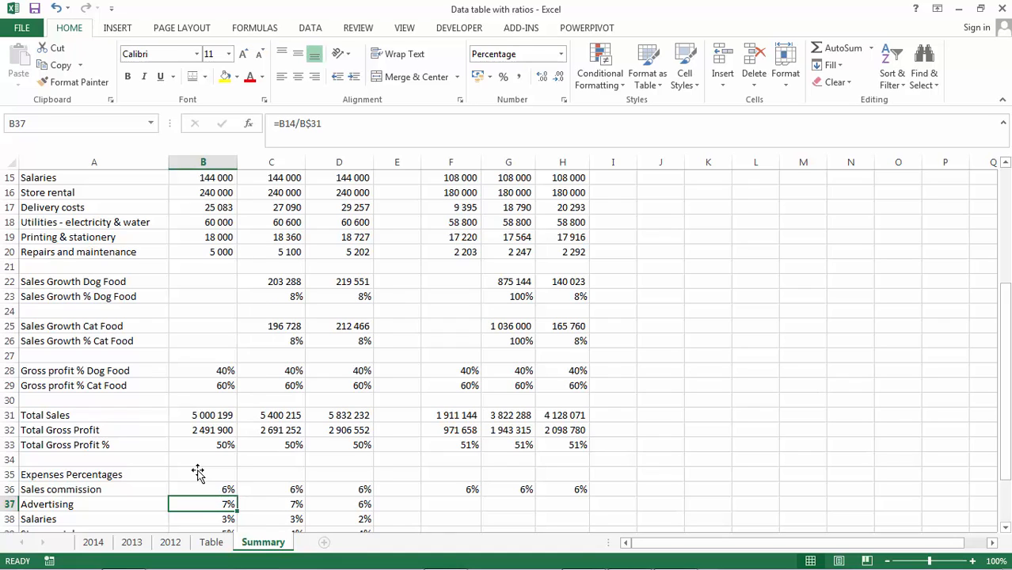
key(shift+Right)
key(shift+Right)
key(ctrl+c)
key(Right)
key(Right)
key(Right)
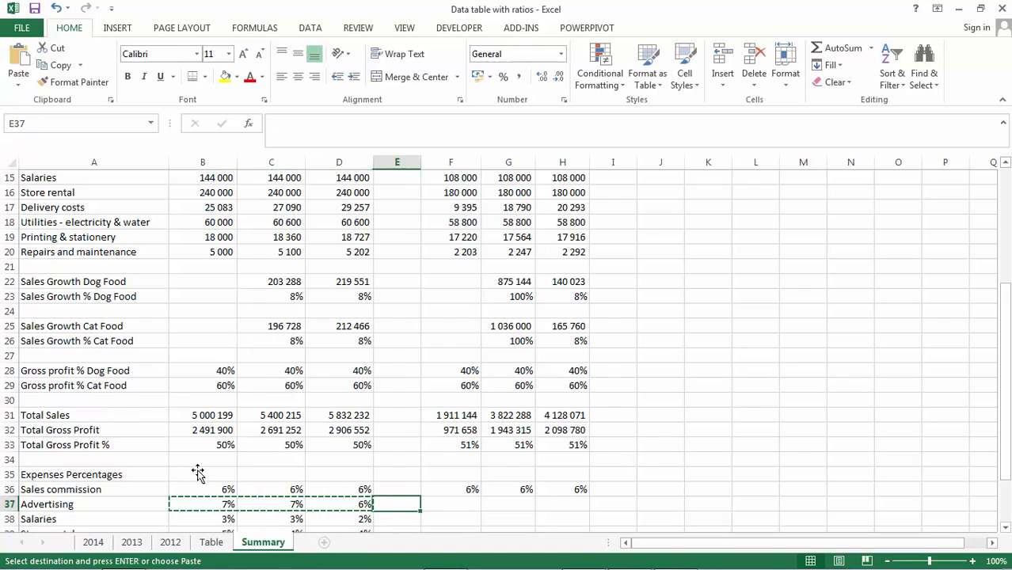
key(Right)
key(shift+Right)
key(shift+Right)
key(ctrl+v)
key(ctrl+c)
key(shift+Down)
key(shift+Down)
key(shift+Down)
key(shift+Down)
key(shift+Down)
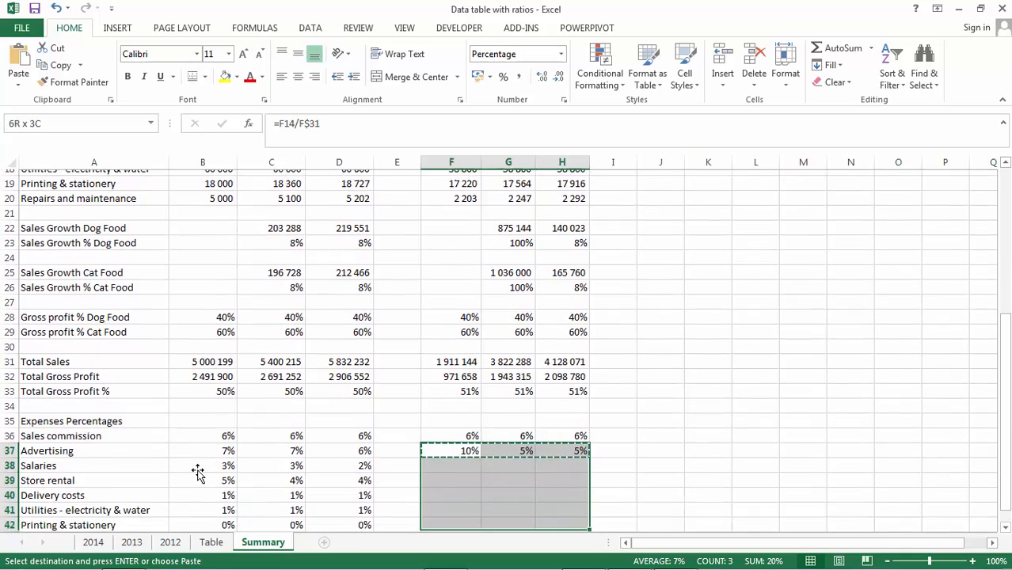
key(shift+Down)
key(Return)
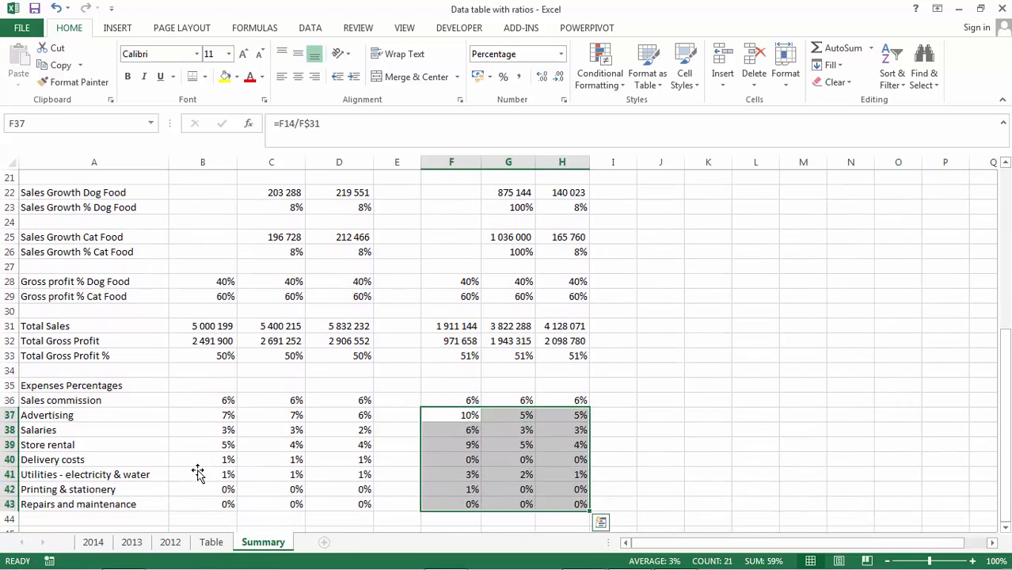
key(Up)
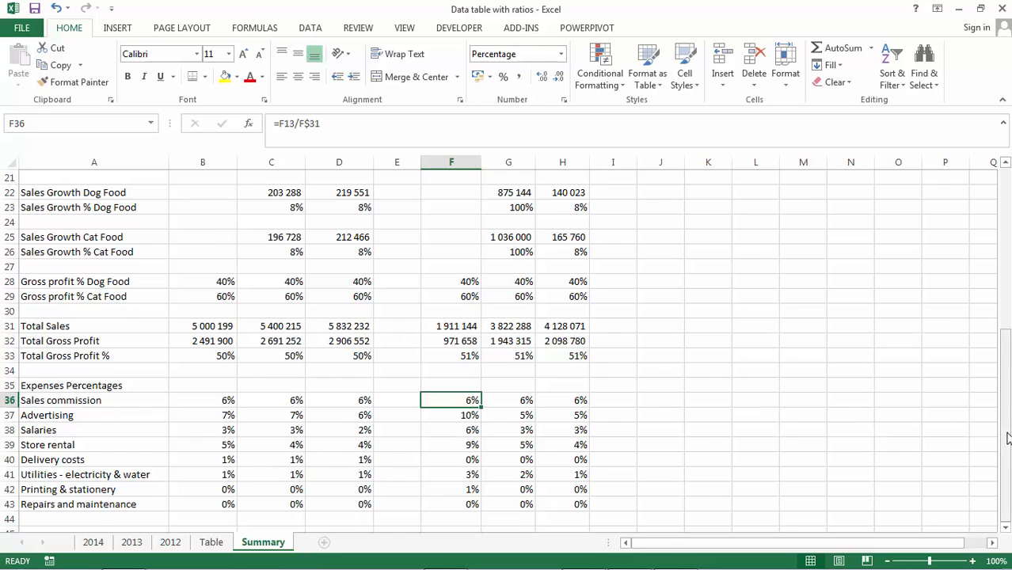
mouse_move(1007, 436)
mouse_down()
mouse_move(1007, 369)
mouse_move(1007, 449)
mouse_up()
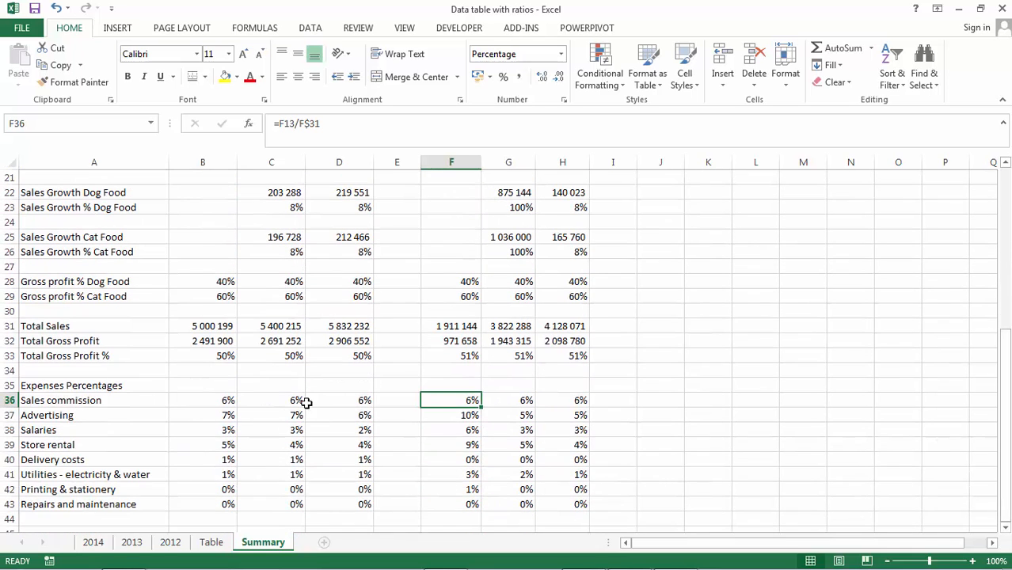